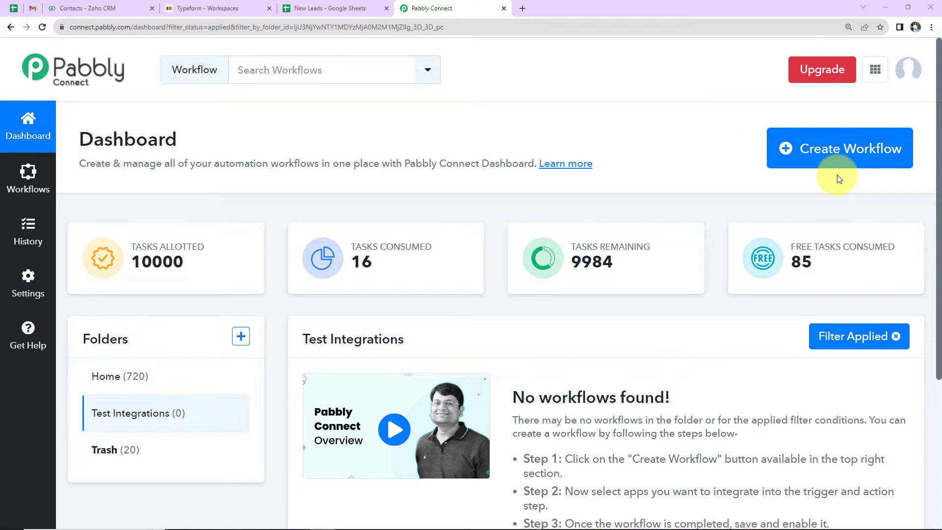
Step: Create a workflow named "Create Zoho CRM Contact, Add Data in Google Sheets & Send Email From Webhook Response"
{"action": "left_click", "coordinate": [830, 157]}
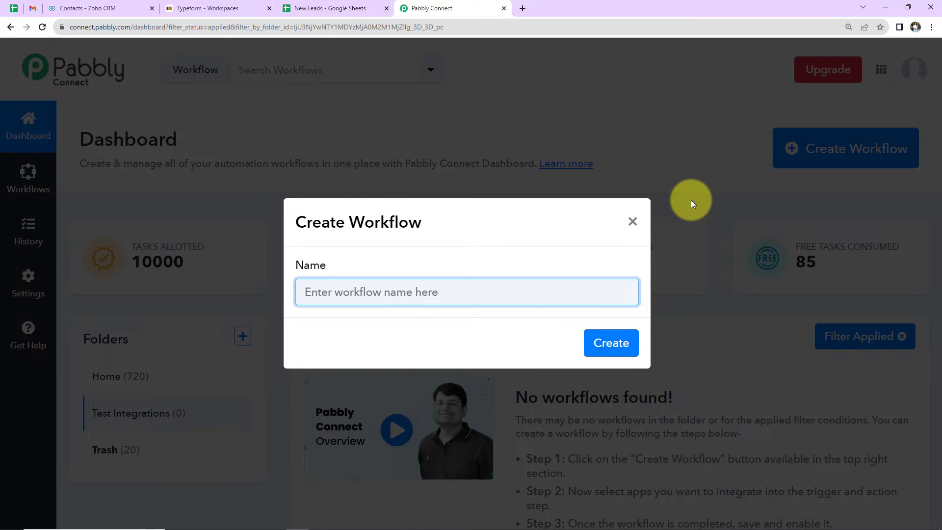
{"action": "key", "text": "ctrl+v"}
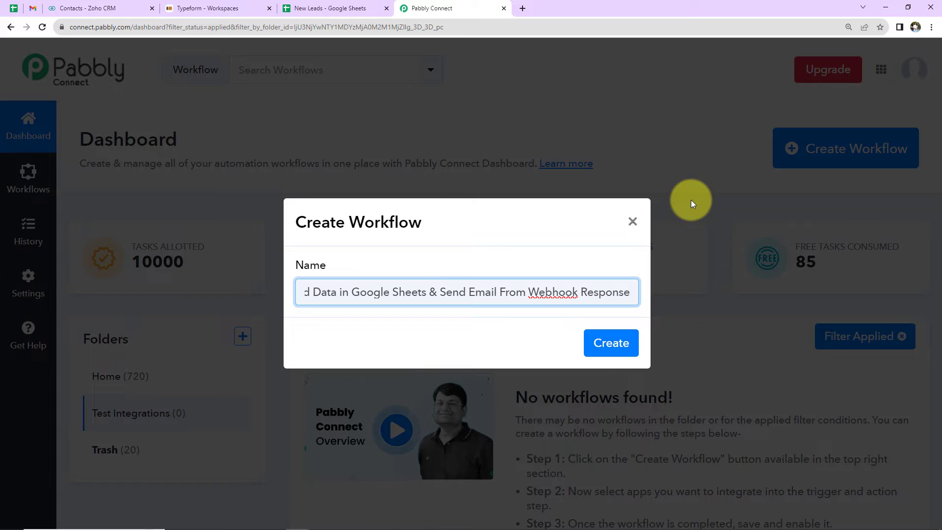
{"action": "key", "text": "Left"}
{"action": "key", "text": "Left"}
{"action": "key", "text": "Left"}
{"action": "key", "text": "Left"}
{"action": "key", "text": "Left"}
{"action": "key", "text": "Left"}
{"action": "key", "text": "Left"}
{"action": "key", "text": "Left"}
{"action": "key", "text": "Left"}
{"action": "key", "text": "Left"}
{"action": "key", "text": "Left"}
{"action": "key", "text": "Left"}
{"action": "key", "text": "Left"}
{"action": "key", "text": "Left"}
{"action": "key", "text": "Left"}
{"action": "key", "text": "Left"}
{"action": "key", "text": "Left"}
{"action": "key", "text": "Left"}
{"action": "key", "text": "Left"}
{"action": "key", "text": "Left"}
{"action": "key", "text": "Left"}
{"action": "key", "text": "Left"}
{"action": "key", "text": "Left"}
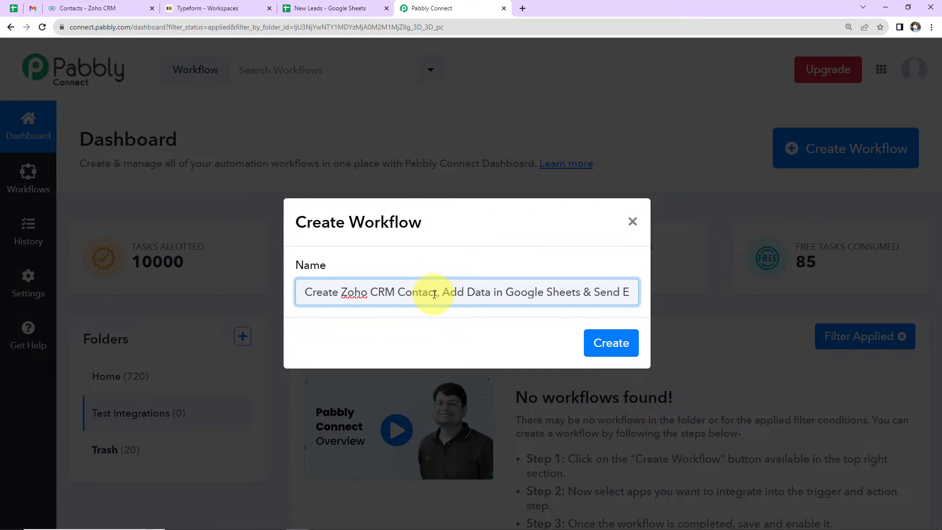
{"action": "left_click", "coordinate": [501, 293]}
{"action": "key", "text": "Right"}
{"action": "key", "text": "Right"}
{"action": "key", "text": "Right"}
{"action": "key", "text": "Right"}
{"action": "key", "text": "Right"}
{"action": "key", "text": "Right"}
{"action": "key", "text": "Right"}
{"action": "key", "text": "Right"}
{"action": "key", "text": "Right"}
{"action": "key", "text": "Right"}
{"action": "key", "text": "Right"}
{"action": "key", "text": "Right"}
{"action": "key", "text": "Right"}
{"action": "key", "text": "Right"}
{"action": "key", "text": "Right"}
{"action": "key", "text": "Right"}
{"action": "key", "text": "Right"}
{"action": "key", "text": "Right"}
{"action": "key", "text": "Right"}
{"action": "key", "text": "Right"}
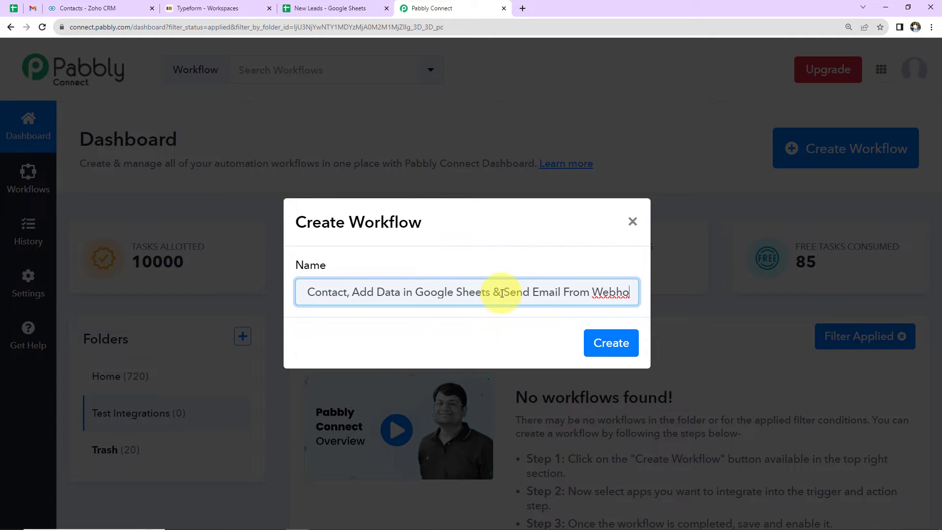
{"action": "left_click", "coordinate": [605, 341]}
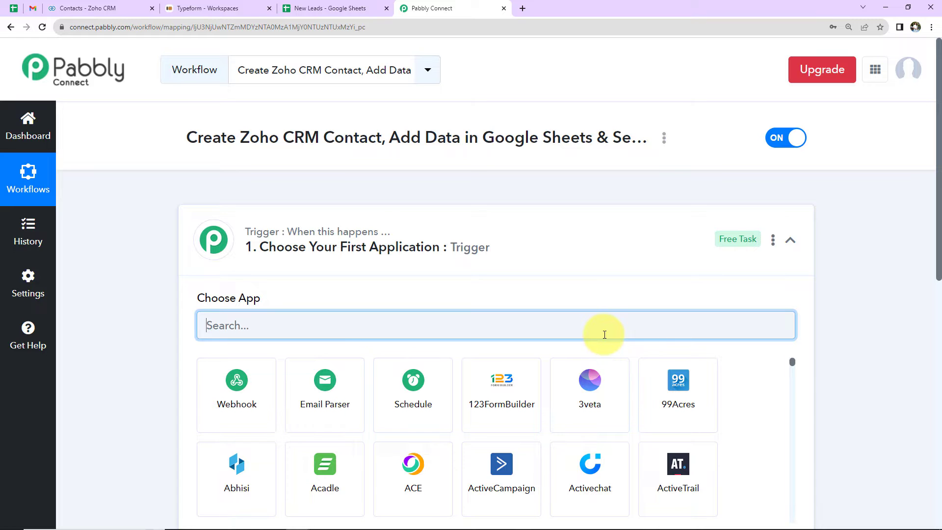
Step: Choose Webhook as the workflow's trigger application and copy its webhook URL
{"action": "left_click", "coordinate": [790, 241]}
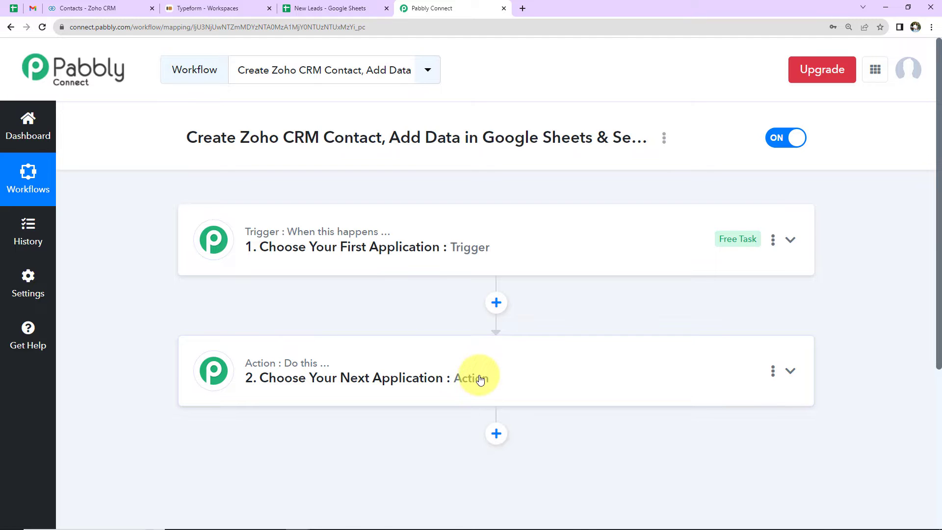
{"action": "left_click", "coordinate": [551, 247]}
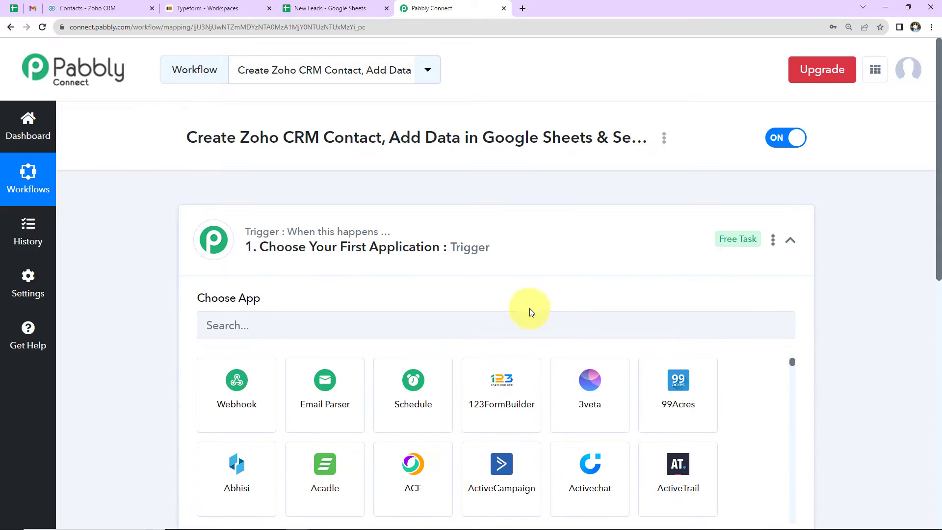
{"action": "left_click", "coordinate": [528, 317]}
{"action": "type", "text": "we"}
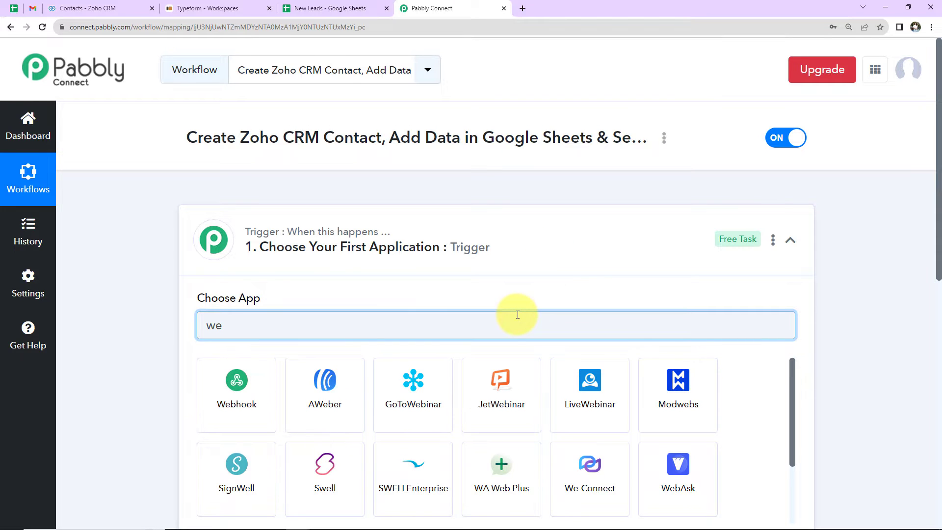
{"action": "type", "text": "bhoo"}
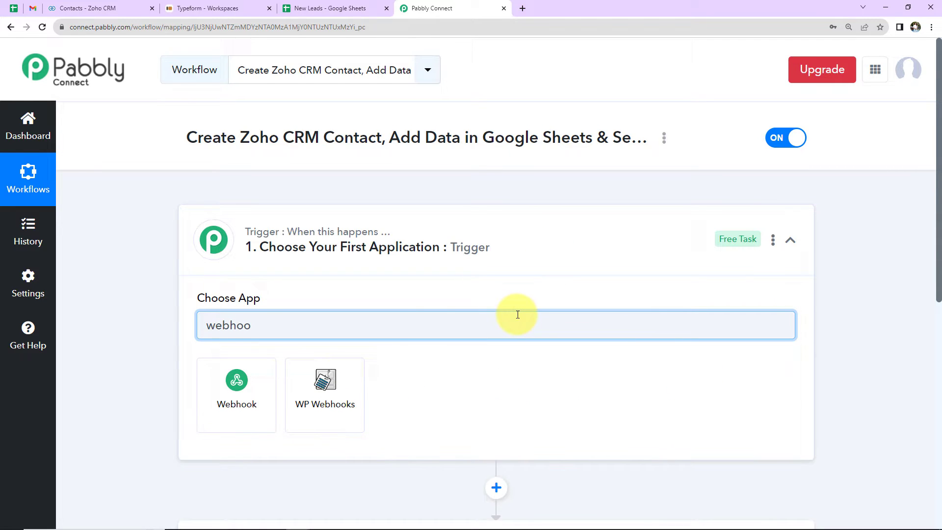
{"action": "left_click", "coordinate": [225, 391]}
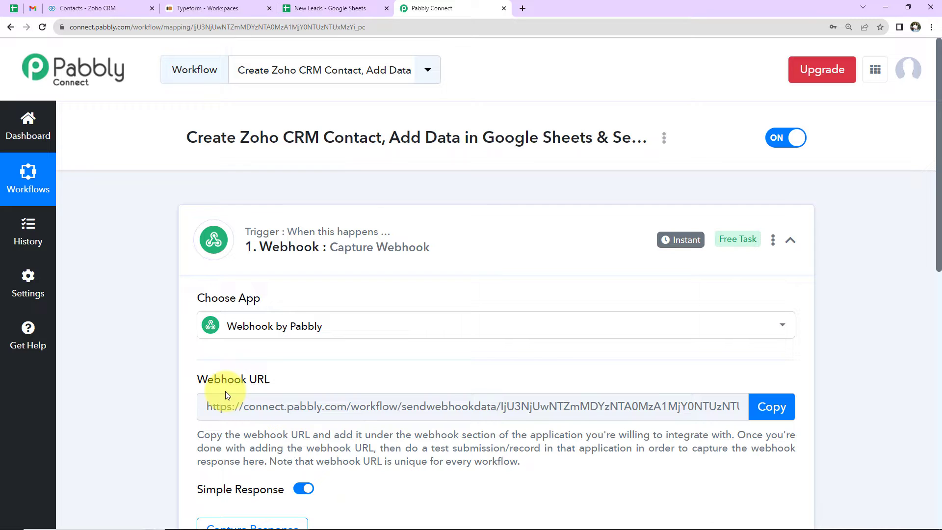
{"action": "left_click_drag", "start_coordinate": [204, 406], "coordinate": [713, 426]}
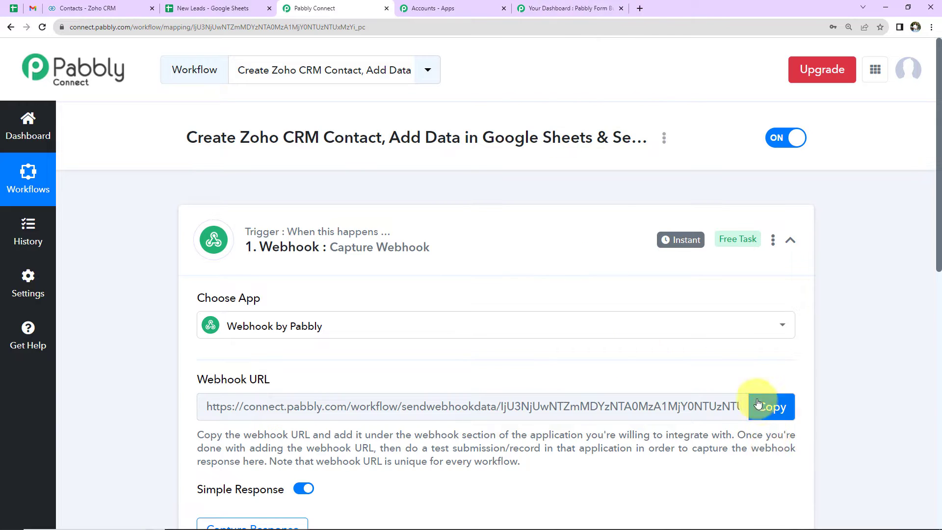
{"action": "left_click", "coordinate": [772, 406]}
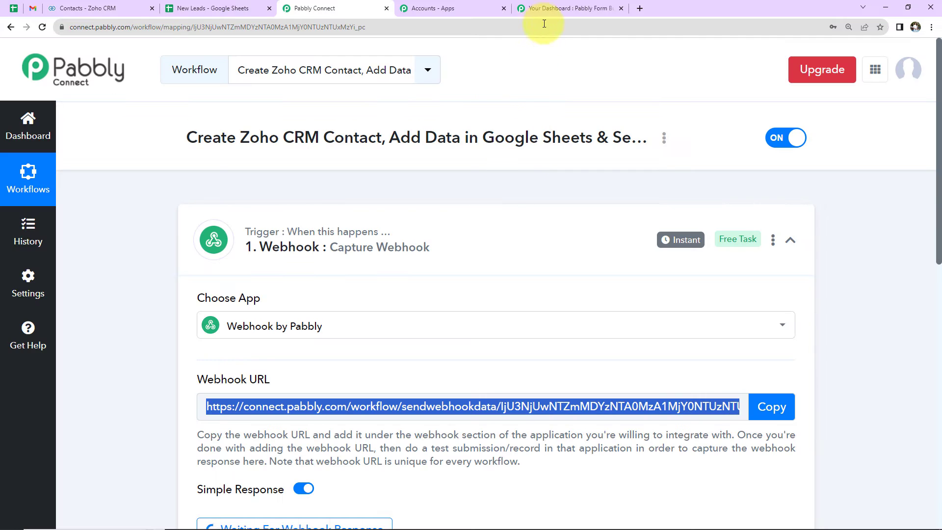
Step: Switch to Pabbly Form Builder, save the copied URL as a new webhook for the Contact Form, and return to the Pabbly Connect trigger
{"action": "left_click", "coordinate": [544, 7]}
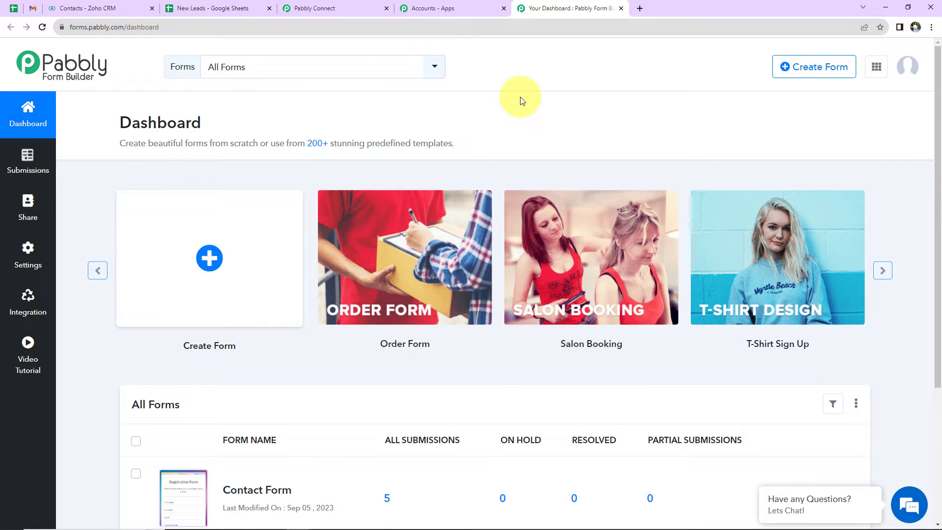
{"action": "scroll", "coordinate": [300, 351], "scroll_direction": "down", "scroll_amount": 3}
{"action": "left_click", "coordinate": [27, 250]}
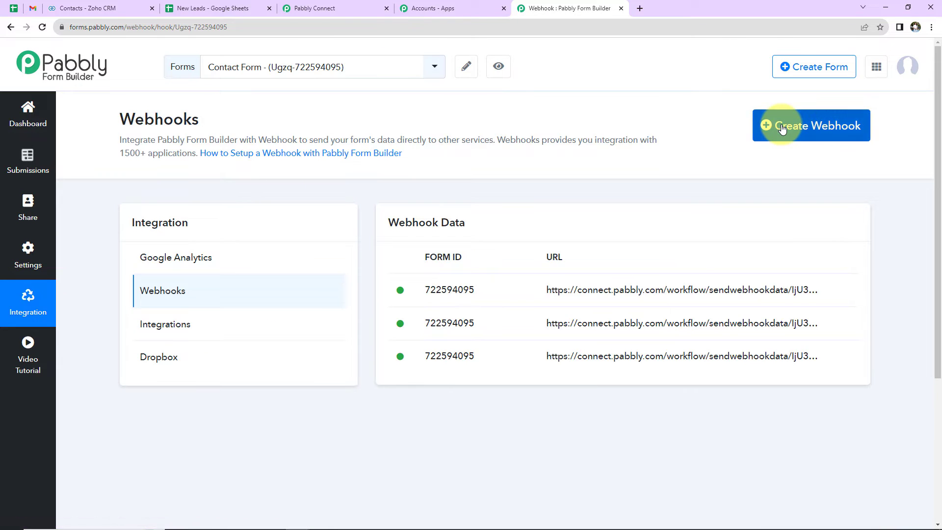
{"action": "left_click", "coordinate": [782, 128]}
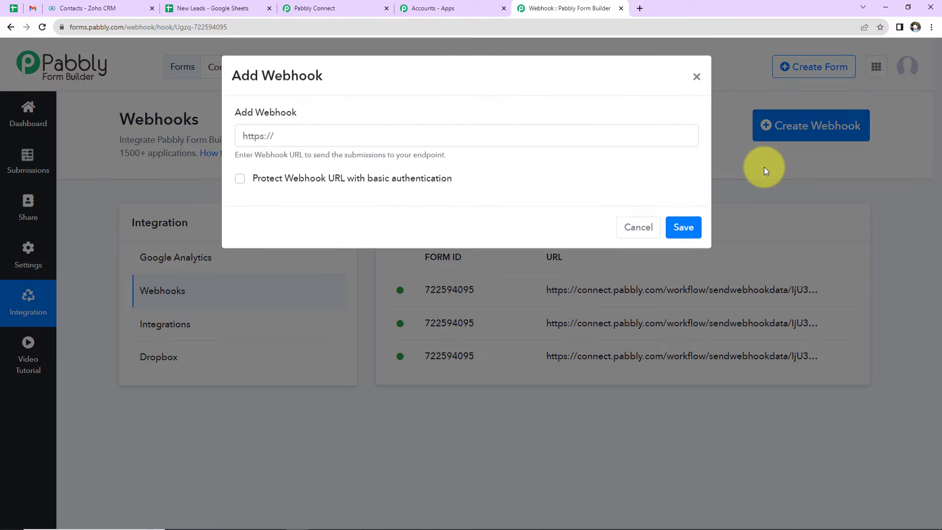
{"action": "left_click", "coordinate": [322, 140]}
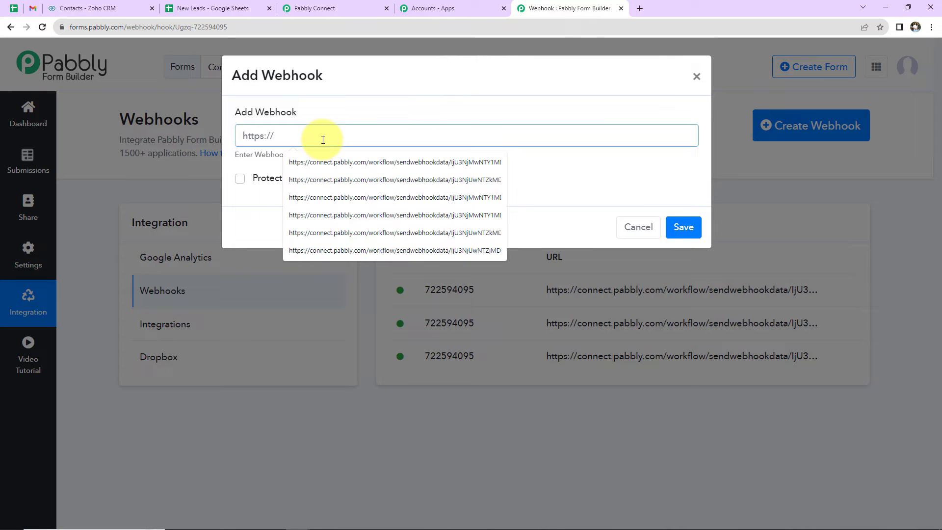
{"action": "key", "text": "ctrl+v"}
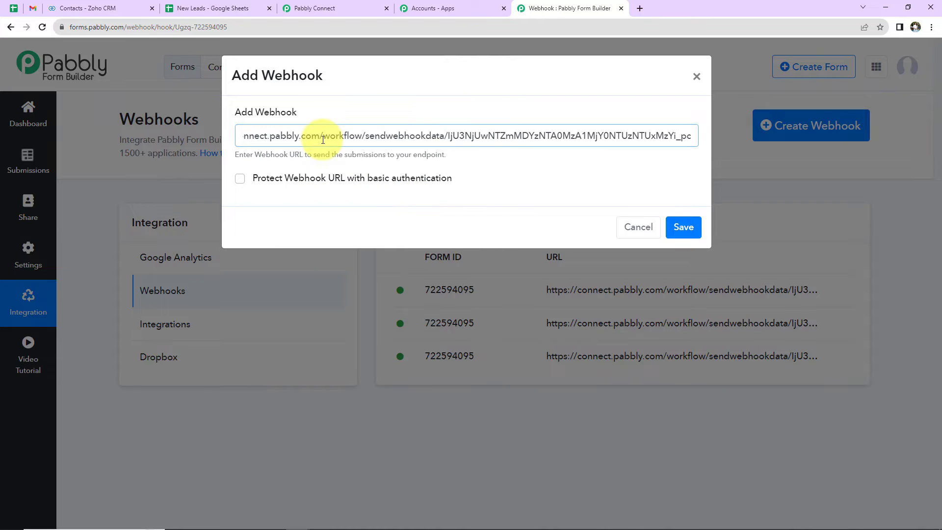
{"action": "left_click", "coordinate": [683, 226]}
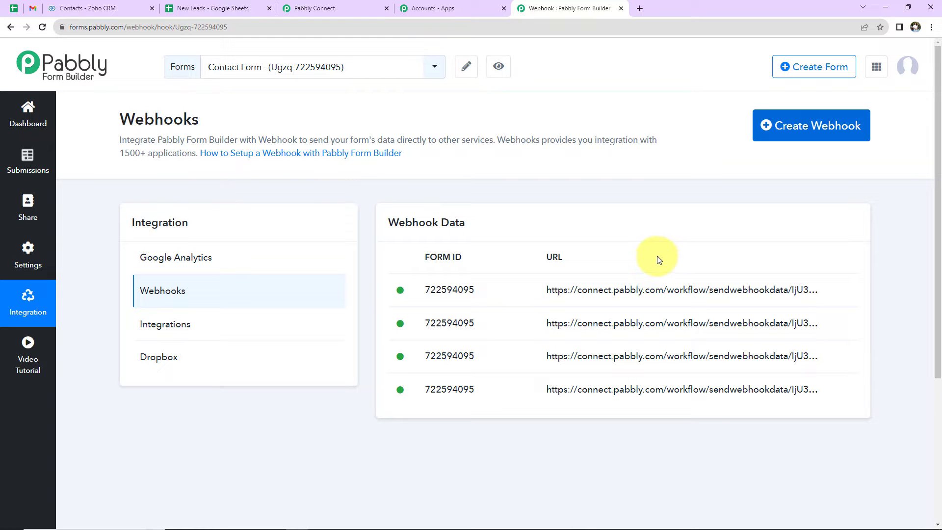
{"action": "left_click", "coordinate": [350, 6]}
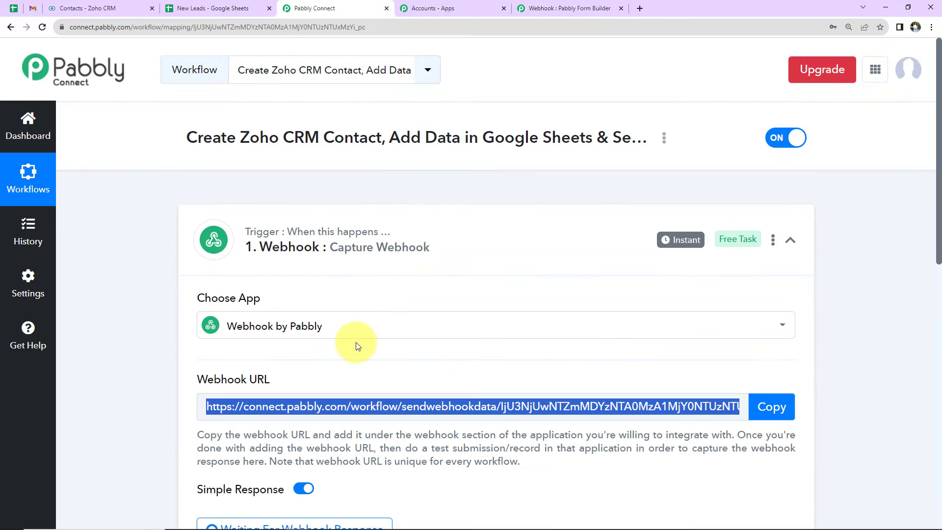
{"action": "scroll", "coordinate": [358, 343], "scroll_direction": "down", "scroll_amount": 5}
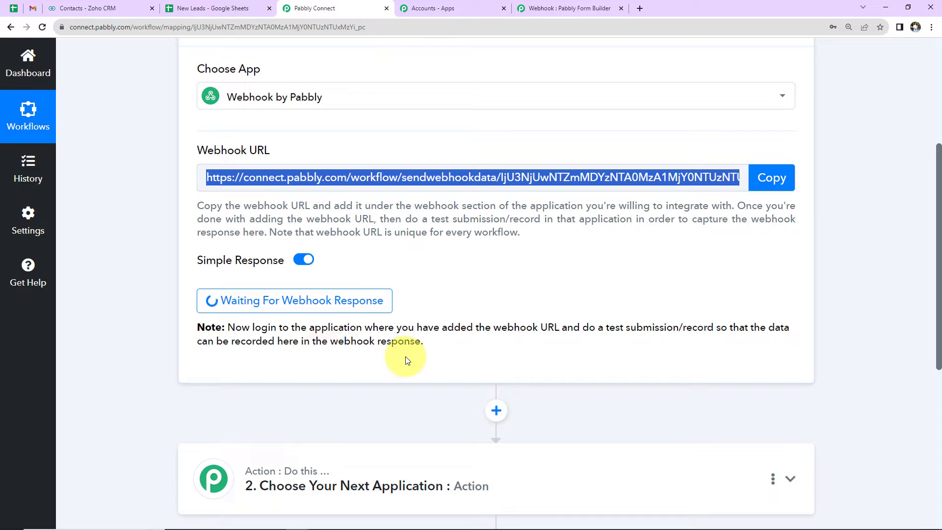
Step: Copy the Contact Form's share link in Pabbly Form Builder and open the form in a new browser tab
{"action": "left_click", "coordinate": [543, 8]}
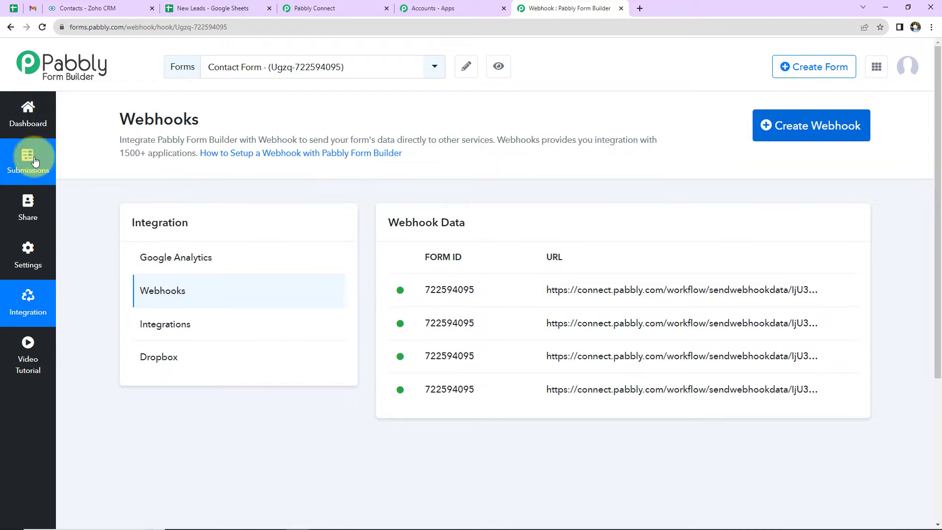
{"action": "left_click", "coordinate": [28, 120]}
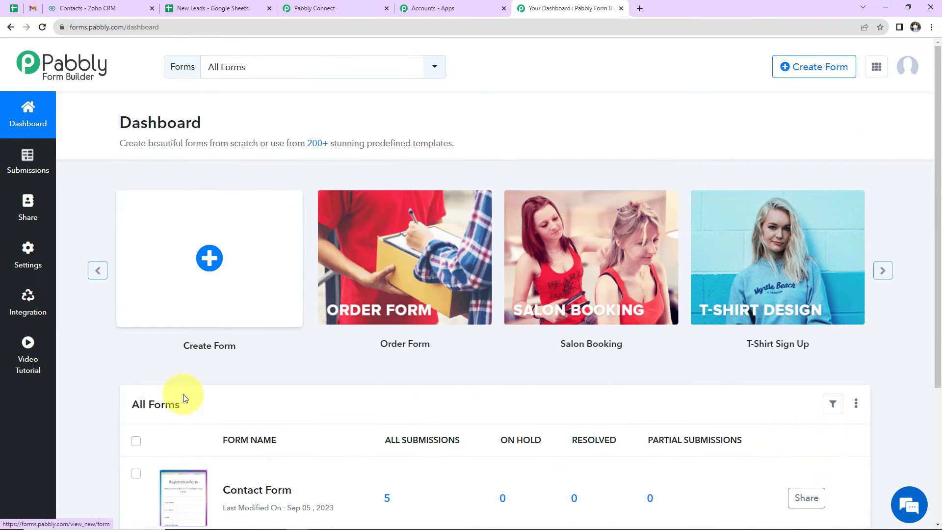
{"action": "scroll", "coordinate": [238, 421], "scroll_direction": "down", "scroll_amount": 2}
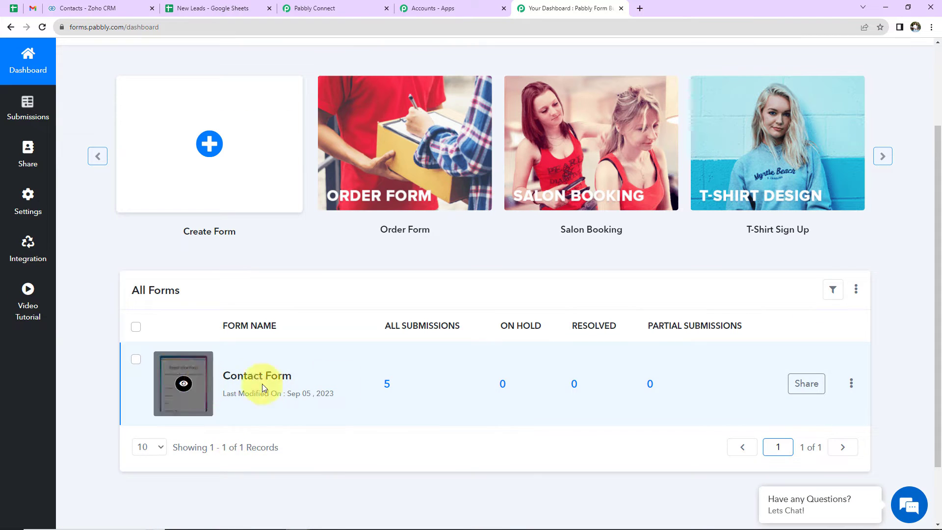
{"action": "left_click", "coordinate": [806, 384]}
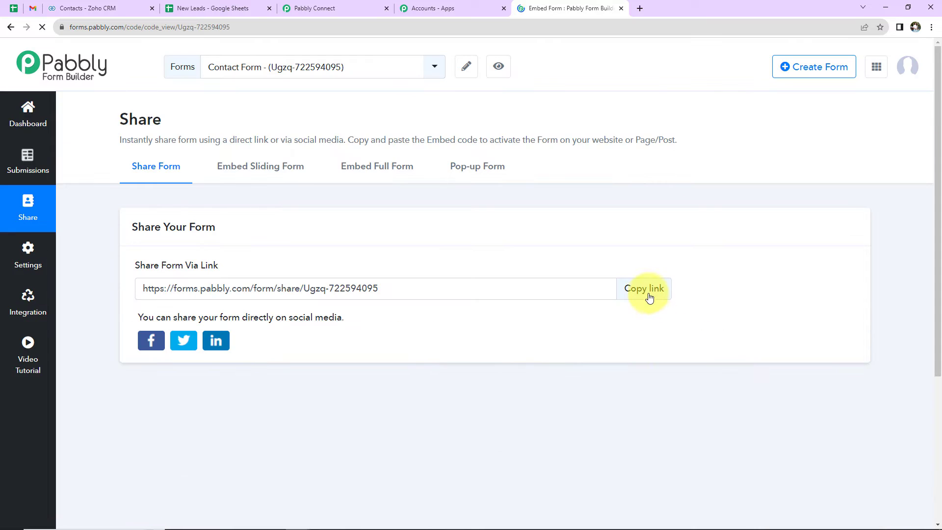
{"action": "left_click", "coordinate": [647, 293]}
{"action": "left_click", "coordinate": [639, 8]}
{"action": "key", "text": "ctrl+v"}
{"action": "key", "text": "Return"}
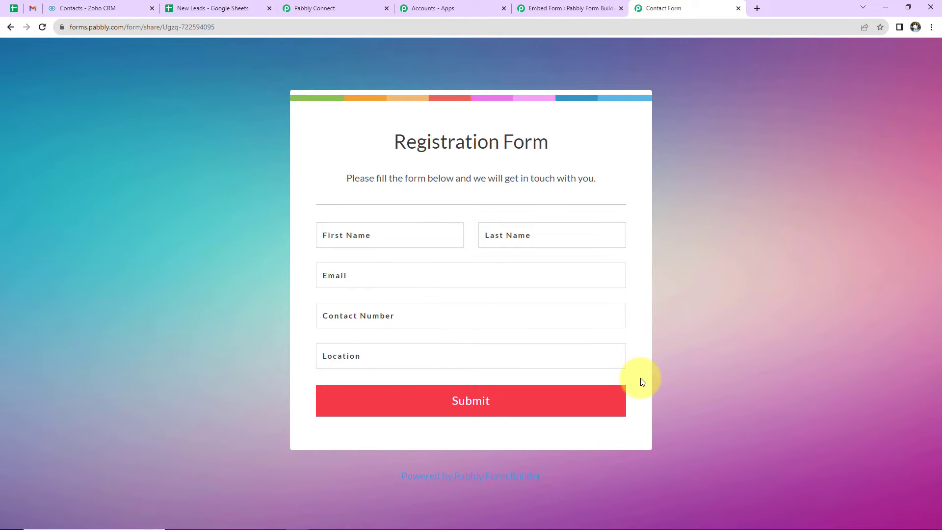
Step: Fill in the registration form's first name, last name and email with test contact details
{"action": "left_click", "coordinate": [354, 238]}
{"action": "type", "text": "Smart"}
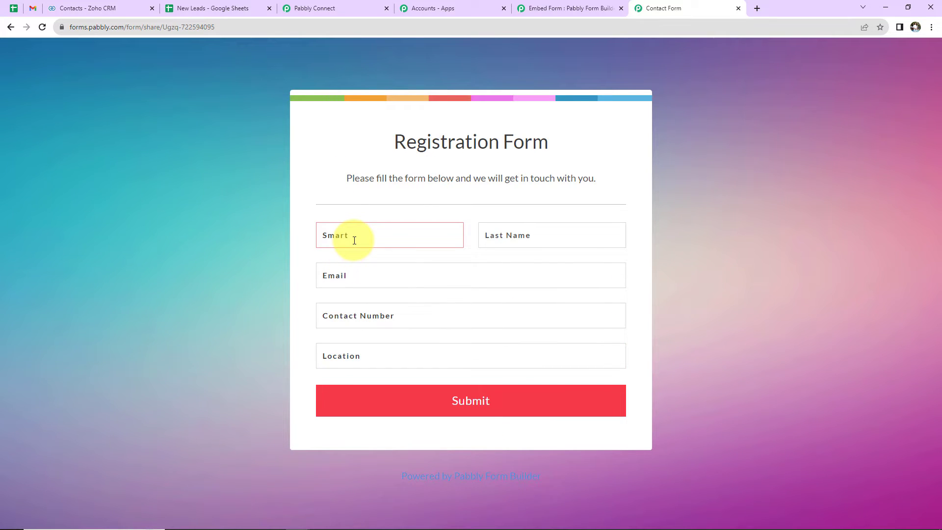
{"action": "key", "text": "Tab"}
{"action": "type", "text": "Dumm"}
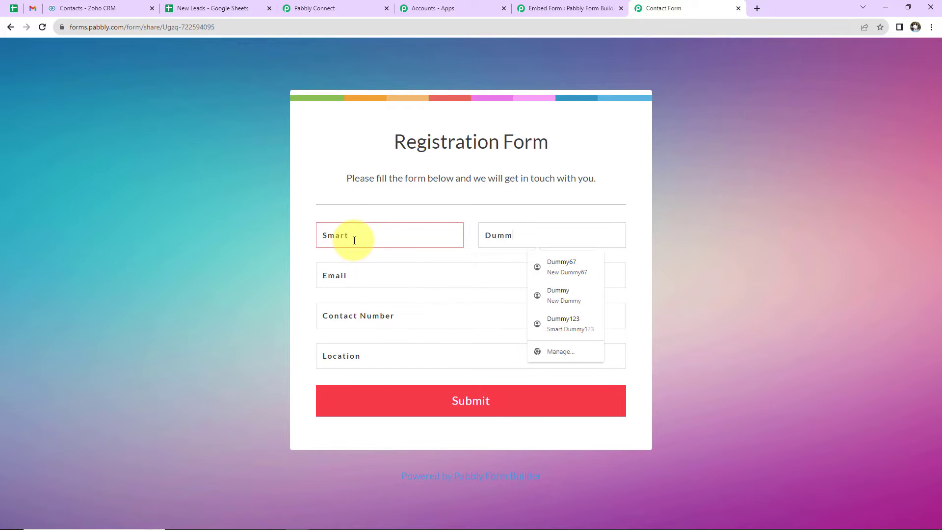
{"action": "type", "text": "y89"}
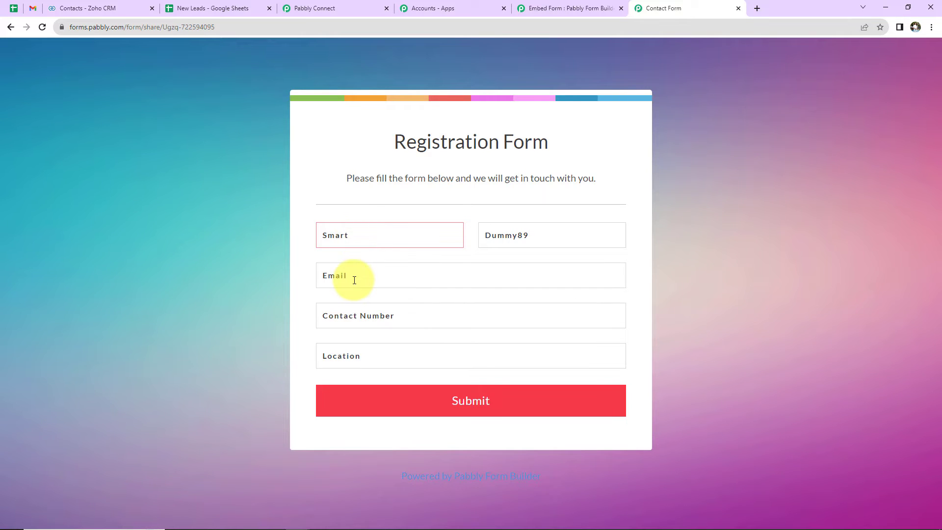
{"action": "left_click", "coordinate": [355, 280]}
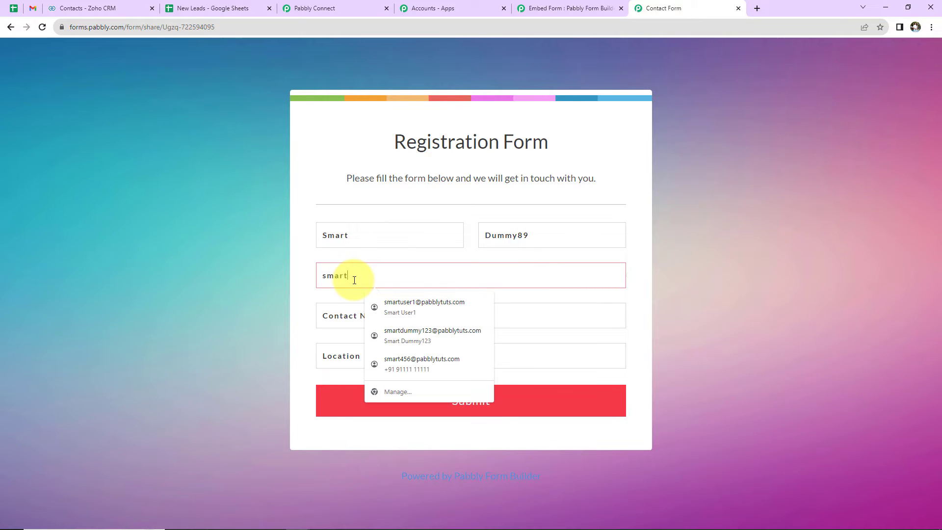
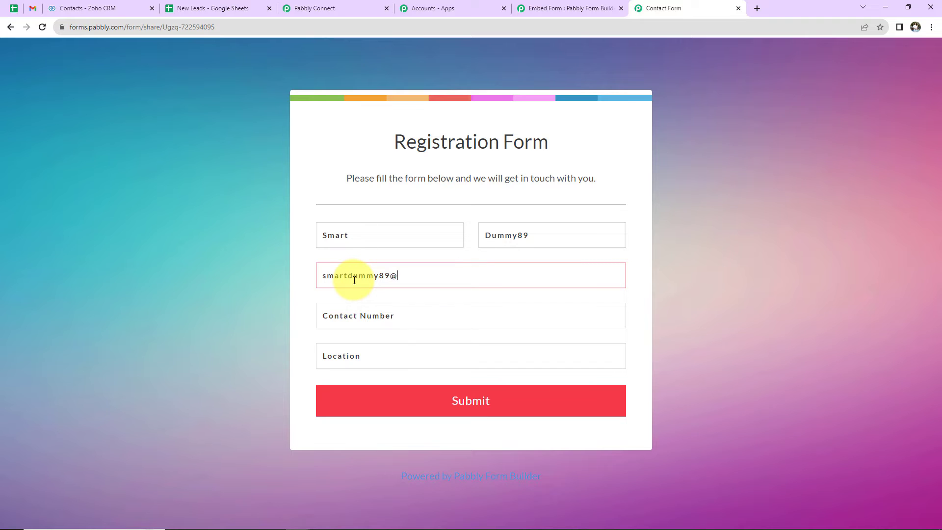
Step: Fill in the contact number, set the location to Random City, and submit the registration form
{"action": "left_click", "coordinate": [390, 315]}
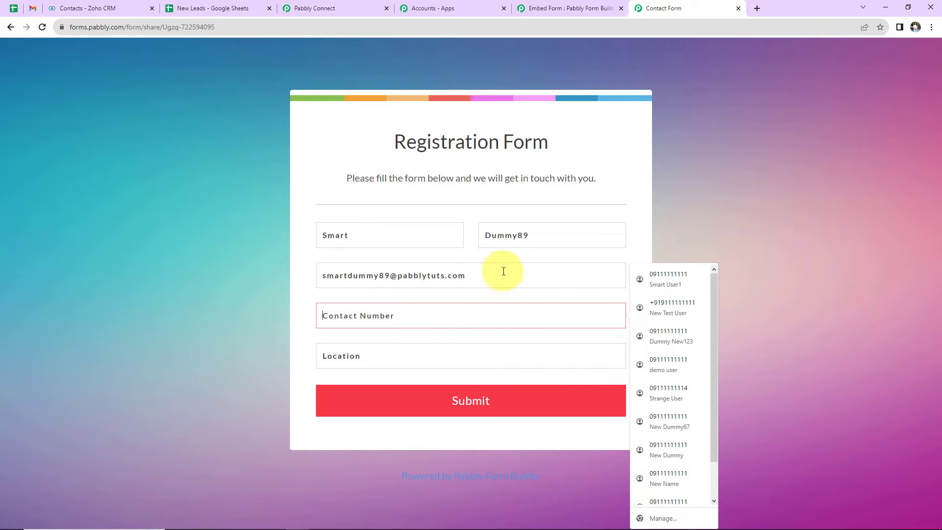
{"action": "left_click", "coordinate": [652, 310]}
{"action": "left_click", "coordinate": [389, 348]}
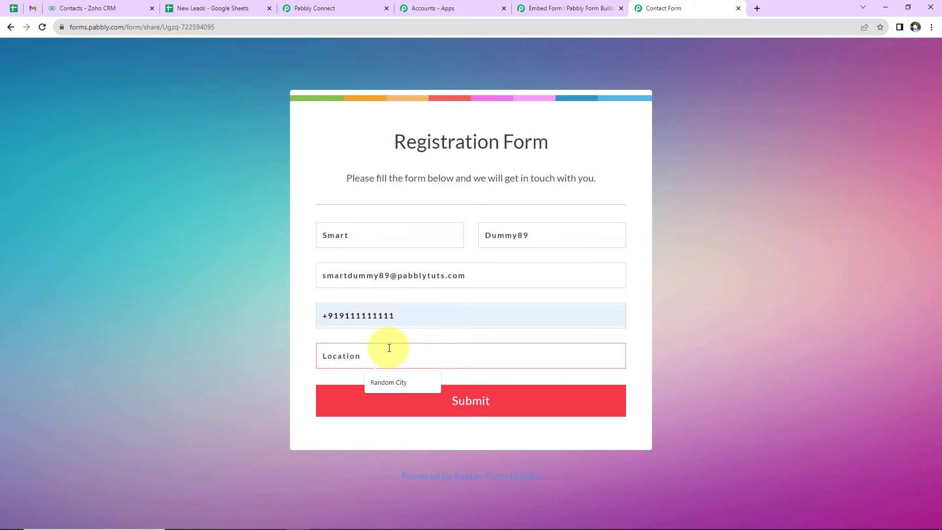
{"action": "left_click", "coordinate": [387, 382]}
{"action": "left_click", "coordinate": [384, 415]}
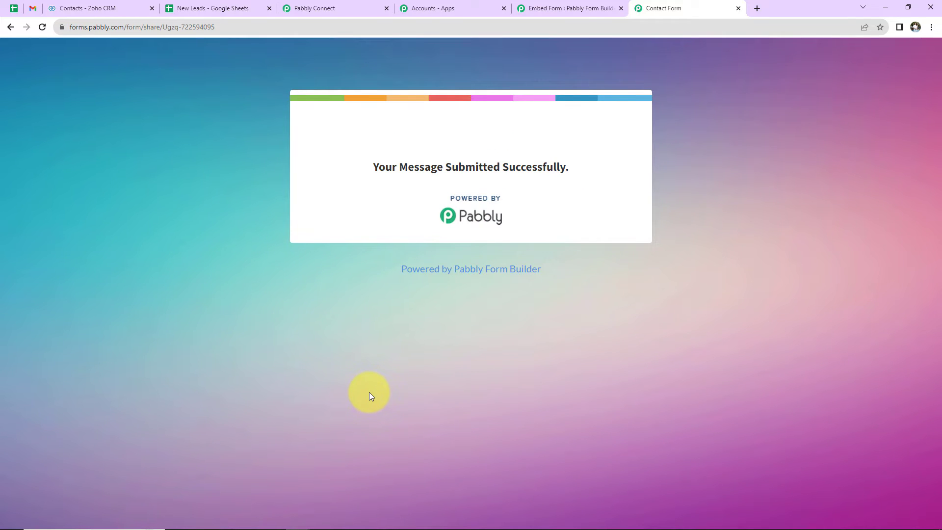
Step: Return to the Pabbly Connect workflow and examine the form data in the trigger's received webhook response
{"action": "left_click", "coordinate": [337, 7]}
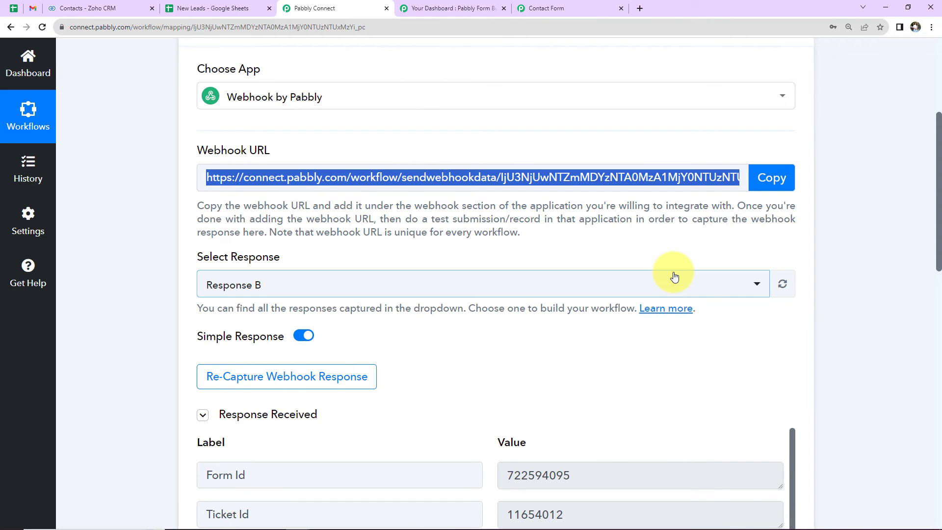
{"action": "scroll", "coordinate": [871, 282], "scroll_direction": "down", "scroll_amount": 5}
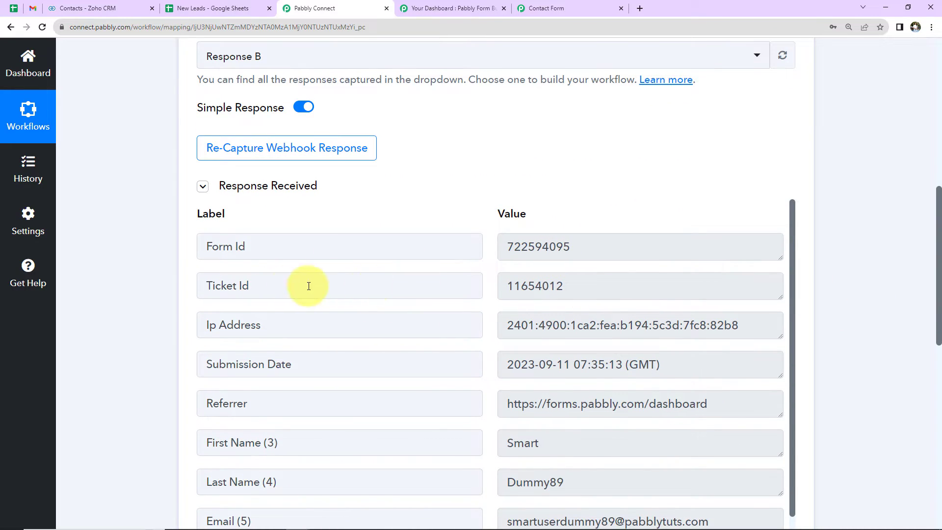
Step: Set the workflow's action step to the Zoho CRM app with the Create Contact event
{"action": "scroll", "coordinate": [637, 333], "scroll_direction": "down", "scroll_amount": 1}
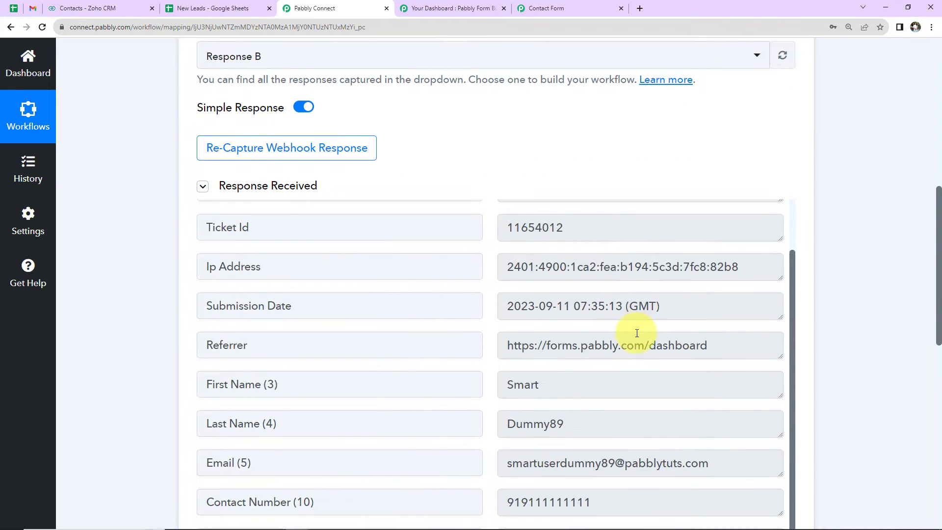
{"action": "scroll", "coordinate": [835, 347], "scroll_direction": "down", "scroll_amount": 2}
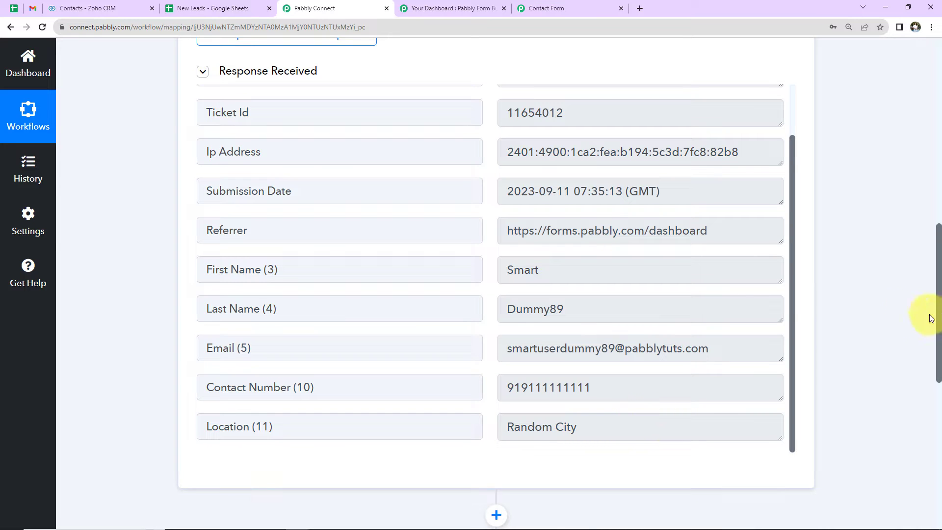
{"action": "scroll", "coordinate": [870, 305], "scroll_direction": "down", "scroll_amount": 4}
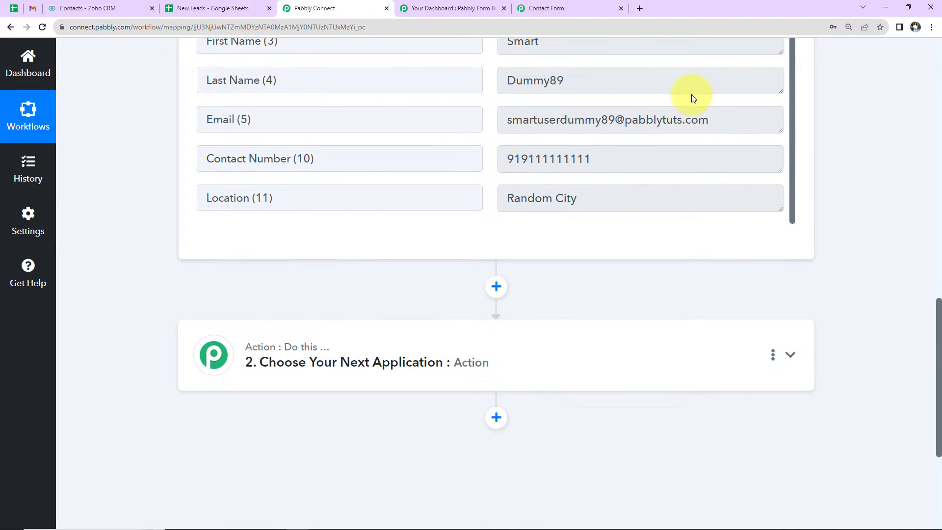
{"action": "left_click", "coordinate": [578, 369]}
{"action": "left_click", "coordinate": [454, 446]}
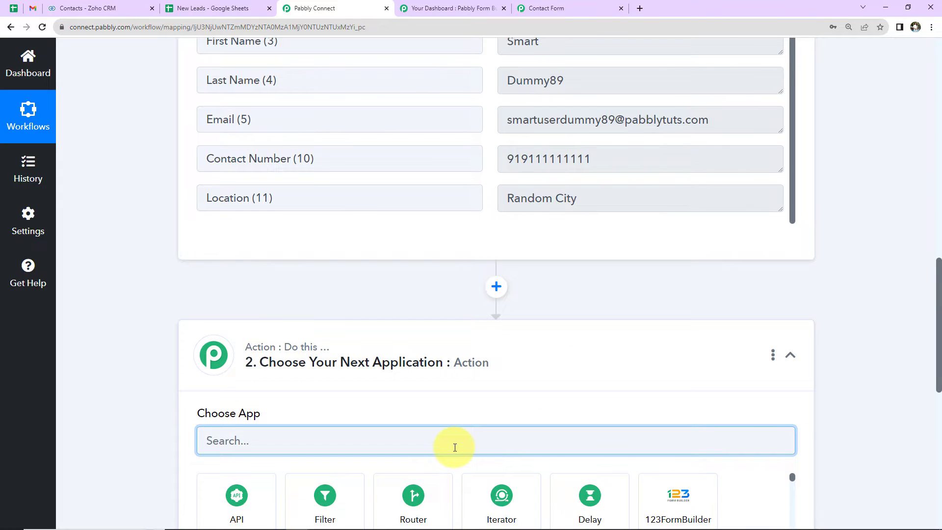
{"action": "type", "text": "zoho"}
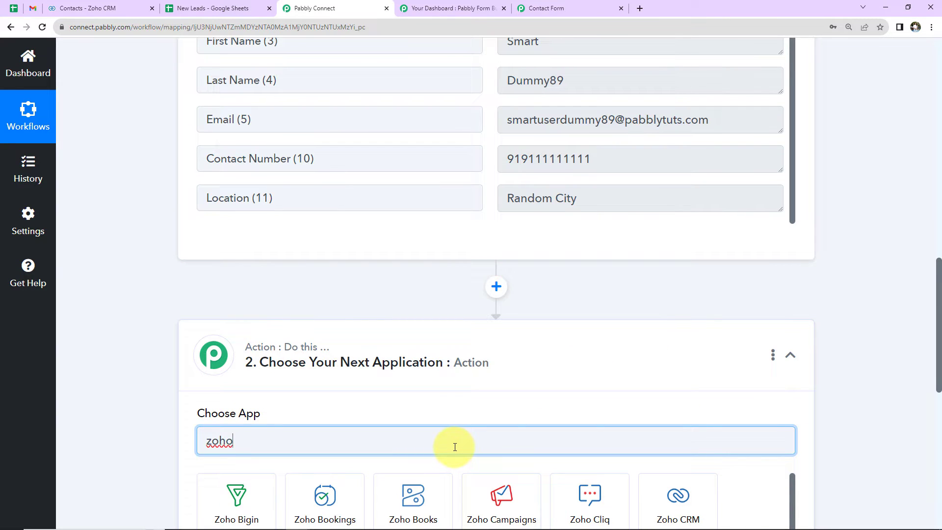
{"action": "scroll", "coordinate": [696, 397], "scroll_direction": "down", "scroll_amount": 2}
{"action": "left_click", "coordinate": [690, 404]}
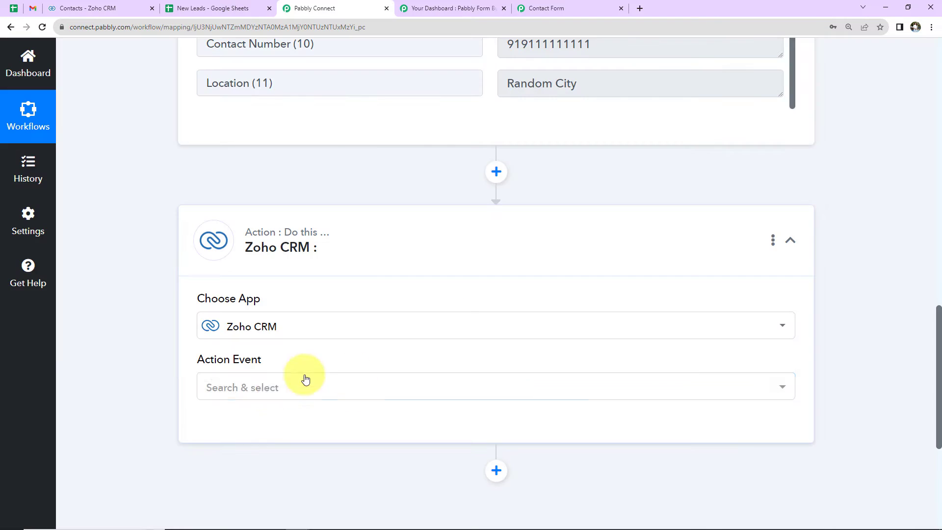
{"action": "left_click", "coordinate": [305, 381]}
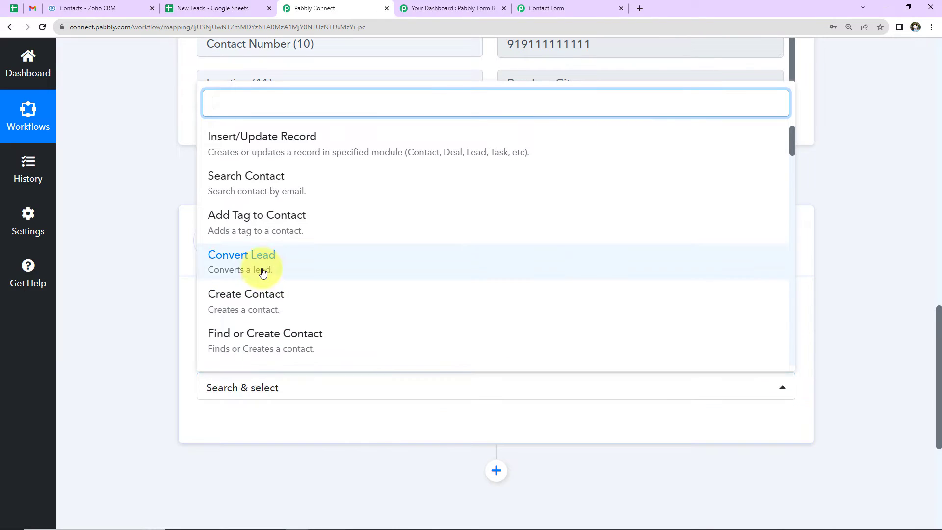
{"action": "left_click", "coordinate": [247, 295]}
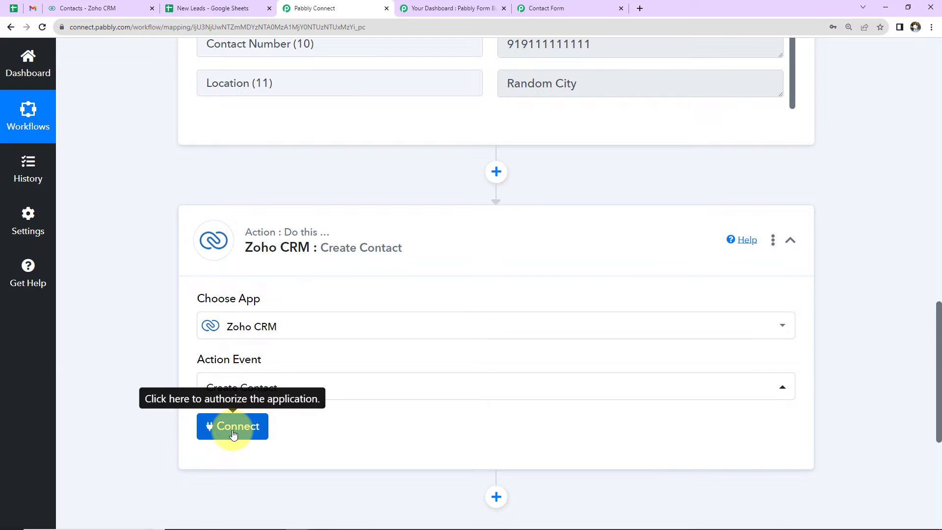
Step: Start adding a new Zoho CRM connection for the Create Contact action
{"action": "left_click", "coordinate": [233, 432]}
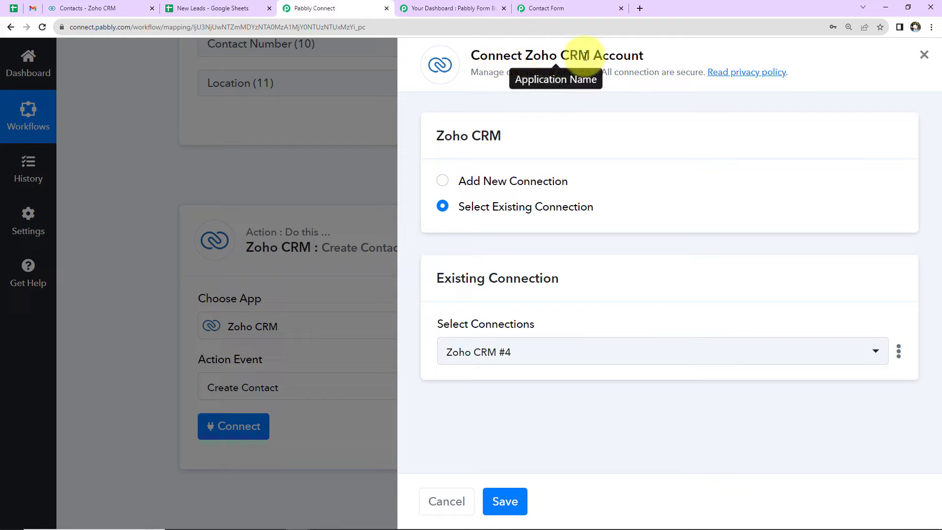
{"action": "left_click", "coordinate": [441, 182]}
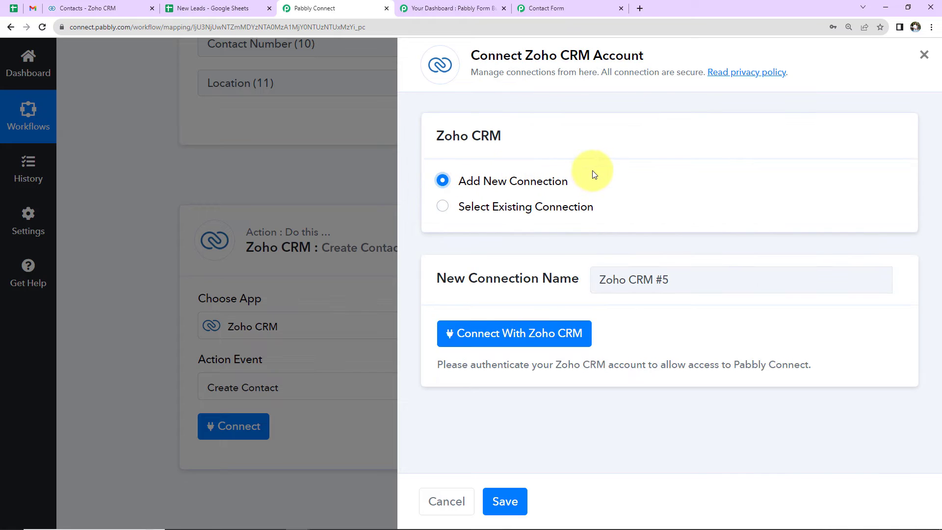
{"action": "left_click", "coordinate": [511, 332]}
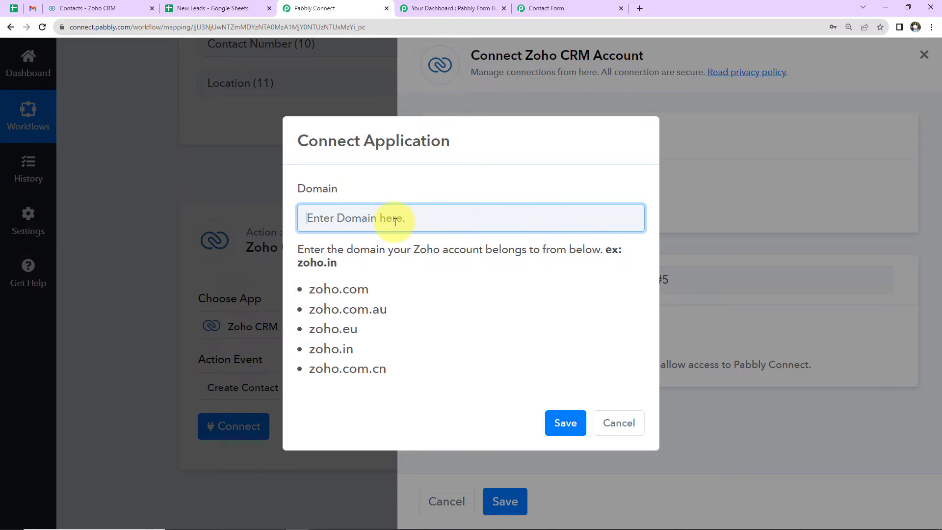
Step: Check the domain in the web address of the open Zoho CRM page and return to the workflow
{"action": "left_click", "coordinate": [71, 3]}
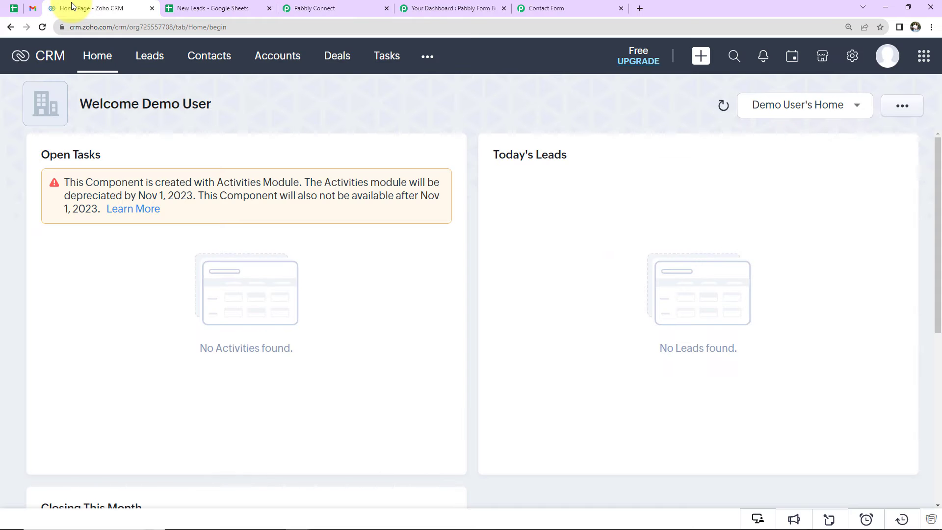
{"action": "double_click", "coordinate": [94, 27]}
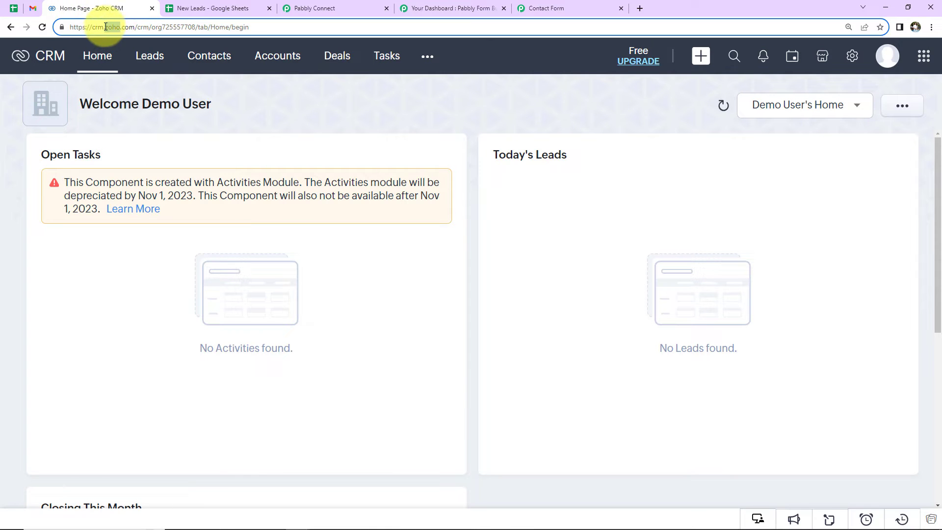
{"action": "left_click", "coordinate": [313, 7]}
Step: Enter zoho.com as the connection's domain and authorize Pabbly Connect to access the Zoho CRM account
{"action": "left_click_drag", "start_coordinate": [372, 288], "coordinate": [310, 293]}
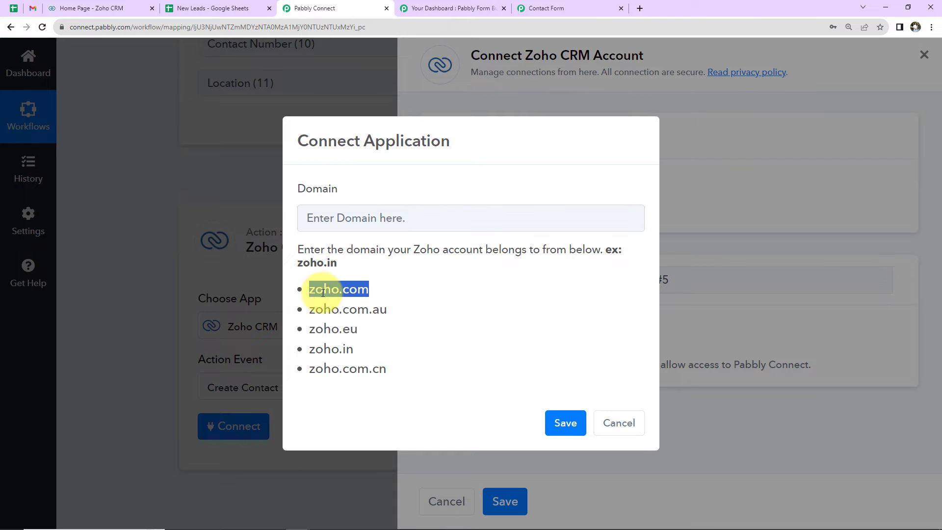
{"action": "right_click", "coordinate": [310, 293]}
{"action": "left_click", "coordinate": [325, 298]}
{"action": "left_click", "coordinate": [325, 224]}
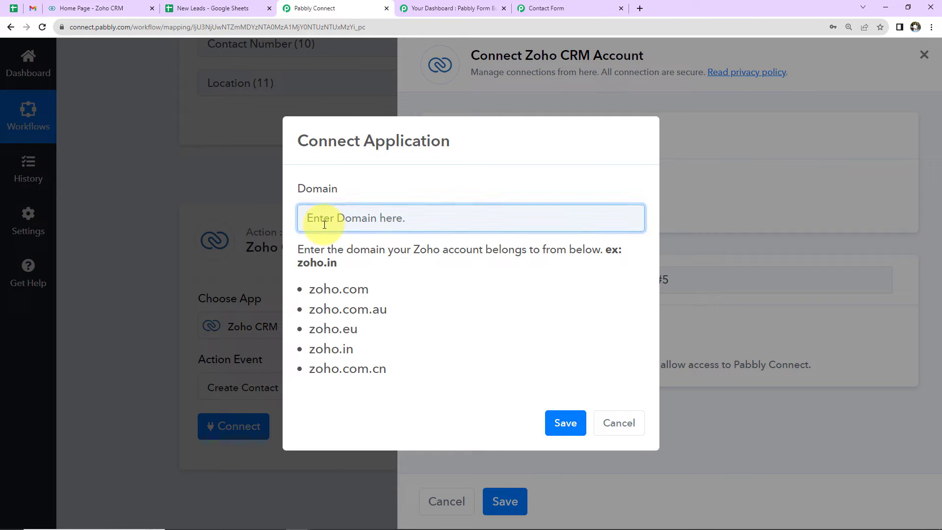
{"action": "left_click", "coordinate": [564, 422]}
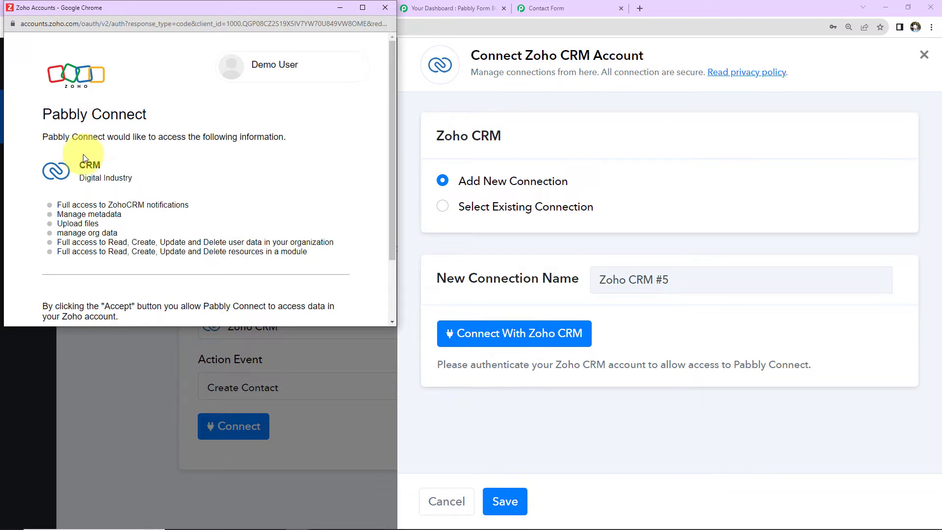
{"action": "scroll", "coordinate": [256, 160], "scroll_direction": "down", "scroll_amount": 2}
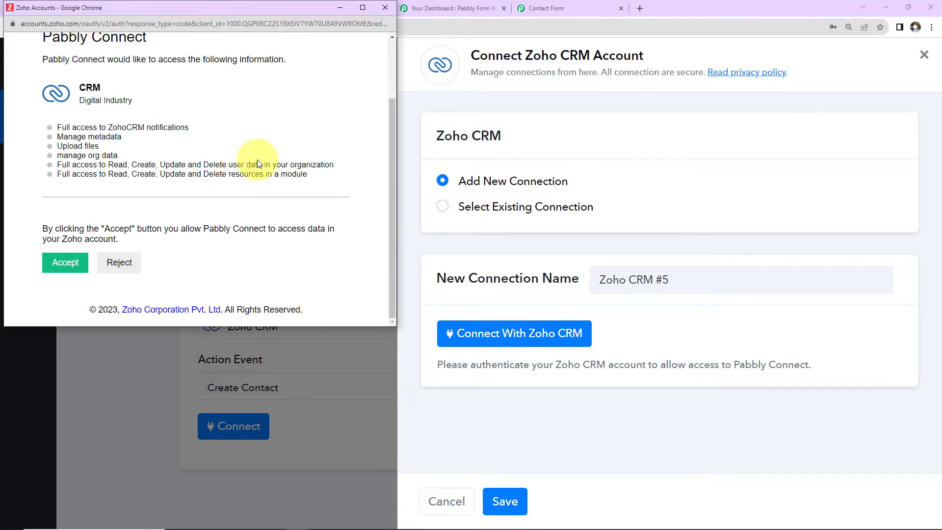
{"action": "left_click", "coordinate": [67, 264]}
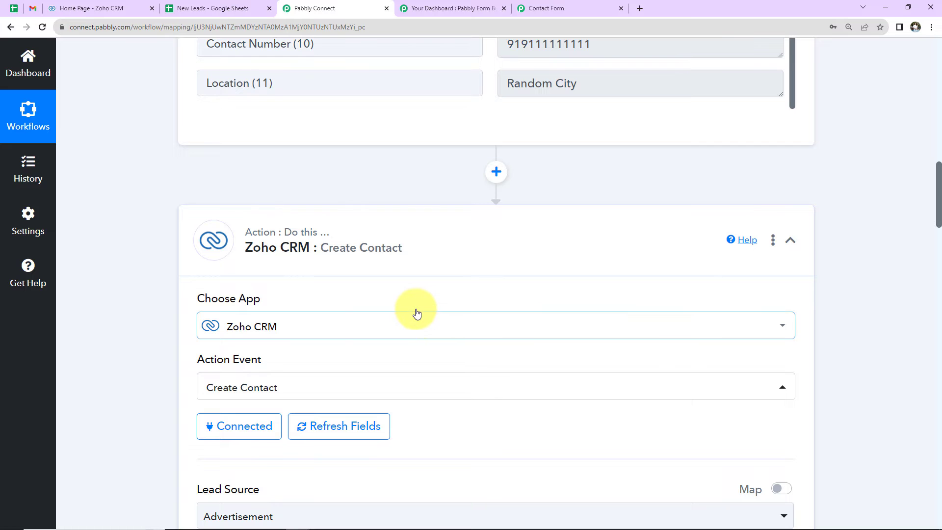
Step: Look through the Lead Source options of the Create Contact action and choose Advertisement
{"action": "scroll", "coordinate": [416, 311], "scroll_direction": "down", "scroll_amount": 4}
{"action": "scroll", "coordinate": [416, 312], "scroll_direction": "down", "scroll_amount": 6}
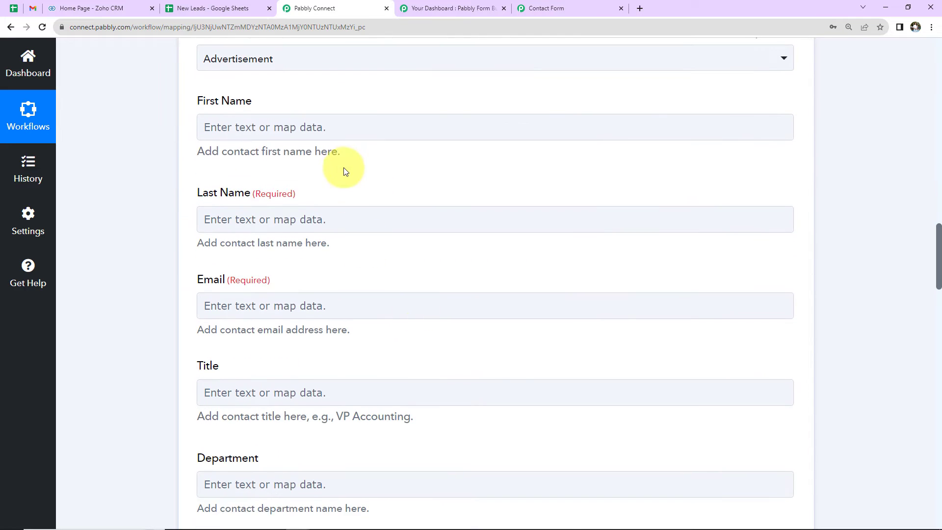
{"action": "scroll", "coordinate": [343, 167], "scroll_direction": "up", "scroll_amount": 3}
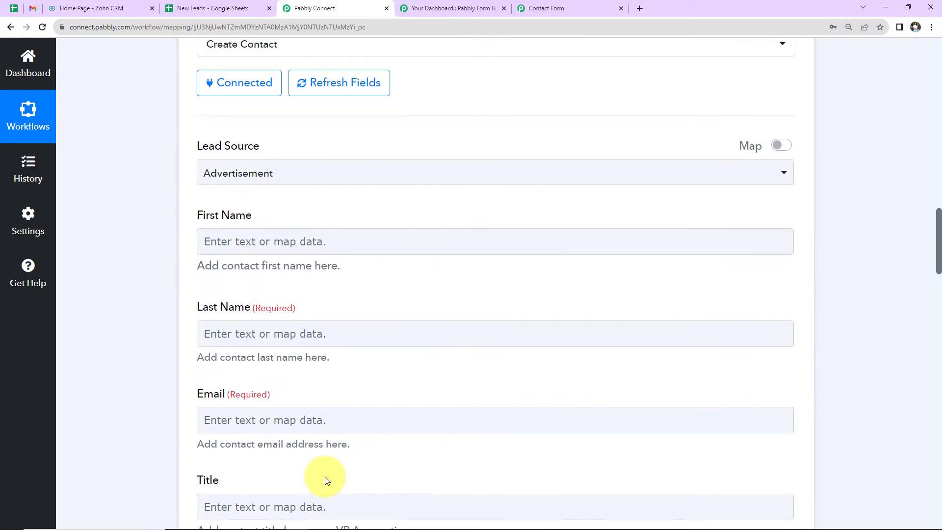
{"action": "left_click", "coordinate": [290, 183]}
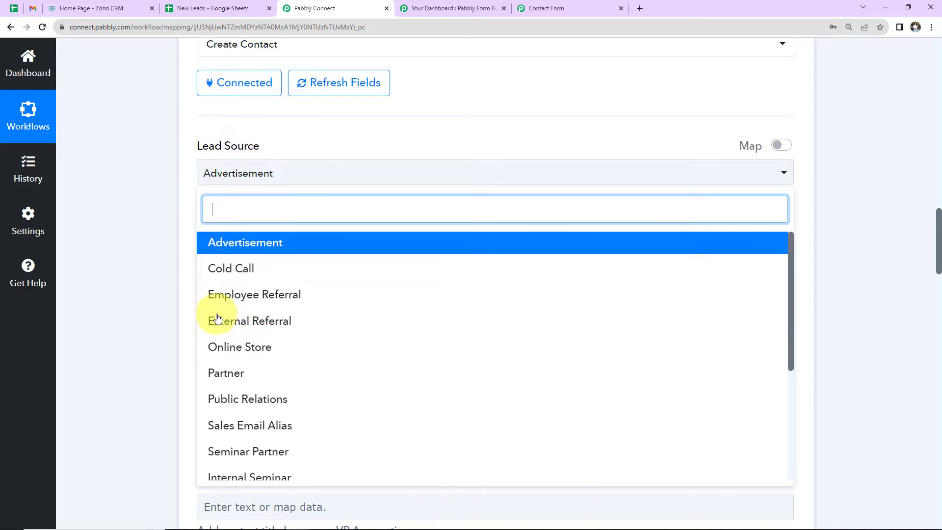
{"action": "scroll", "coordinate": [308, 348], "scroll_direction": "down", "scroll_amount": 2}
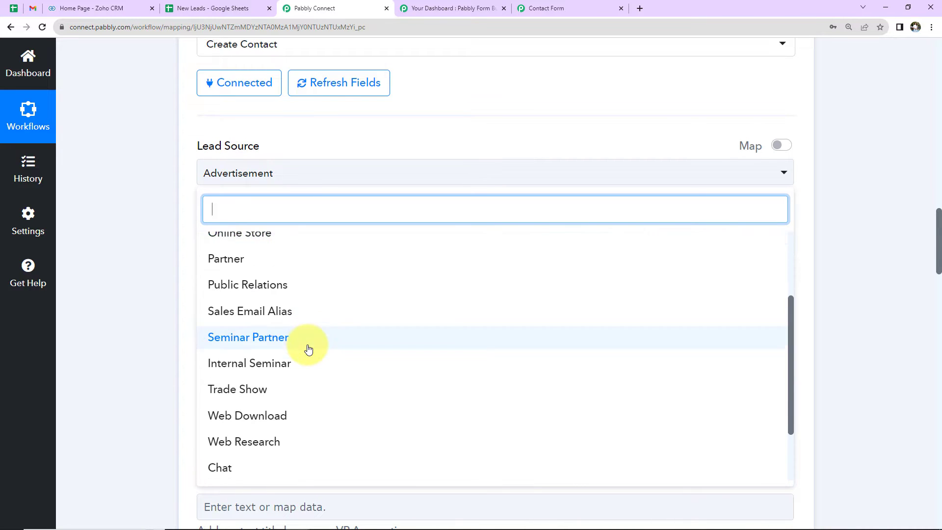
{"action": "scroll", "coordinate": [308, 349], "scroll_direction": "down", "scroll_amount": 2}
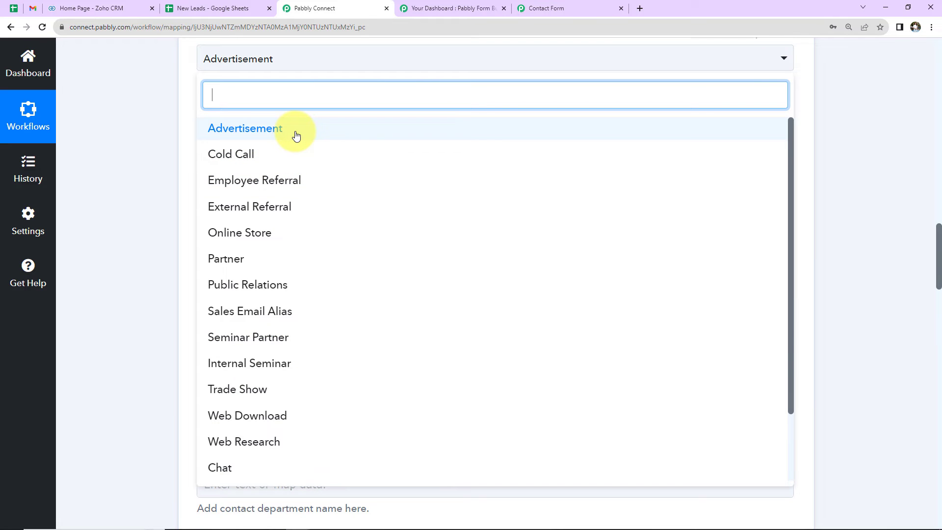
{"action": "left_click", "coordinate": [296, 135]}
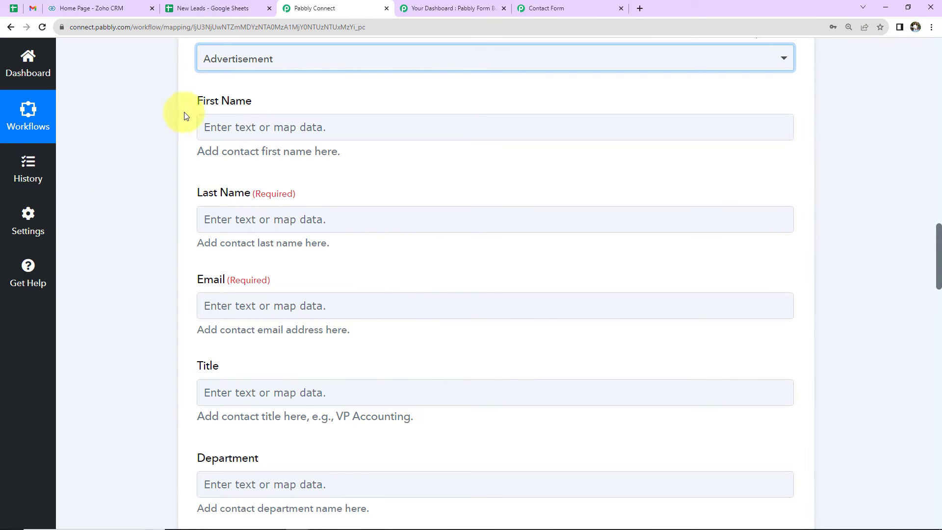
Step: Map the contact's First Name and Last Name to the webhook's First Name (3) and Last Name (4) values
{"action": "left_click", "coordinate": [232, 127]}
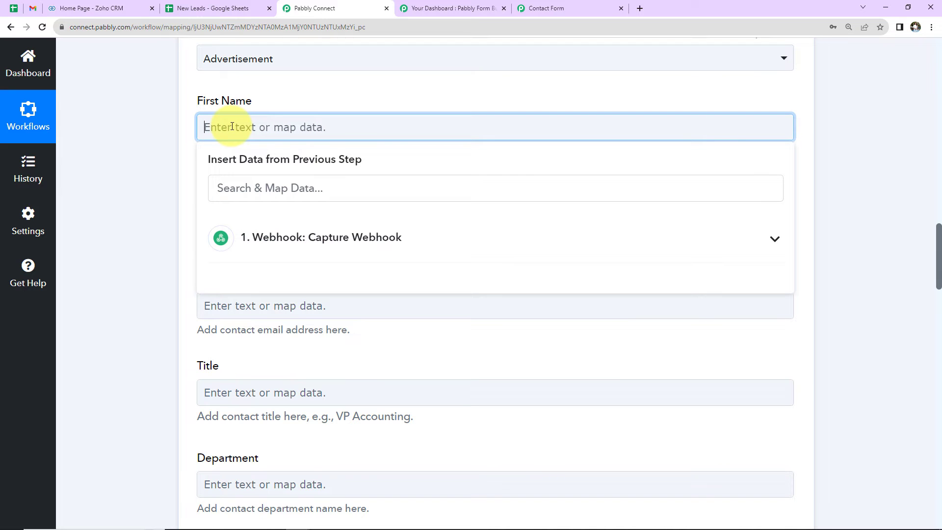
{"action": "left_click", "coordinate": [255, 236]}
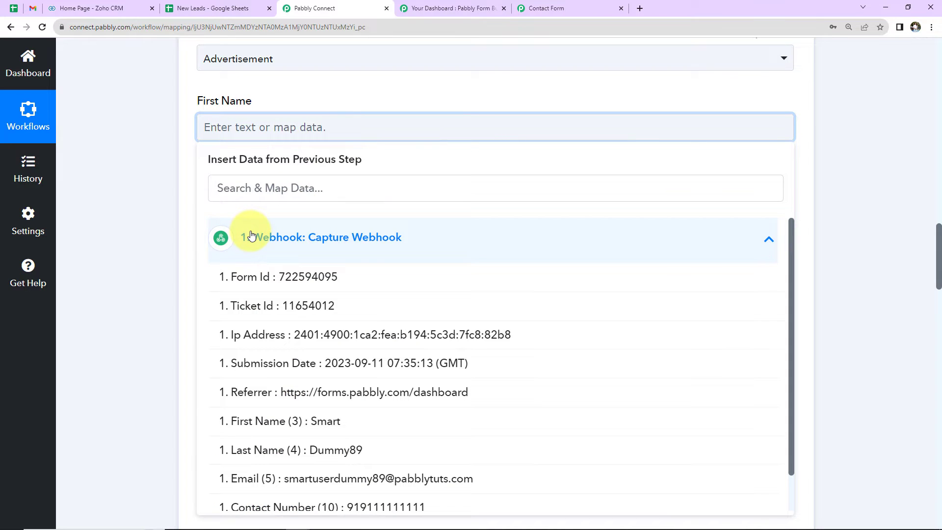
{"action": "left_click", "coordinate": [288, 425]}
{"action": "left_click", "coordinate": [145, 283]}
{"action": "left_click", "coordinate": [334, 225]}
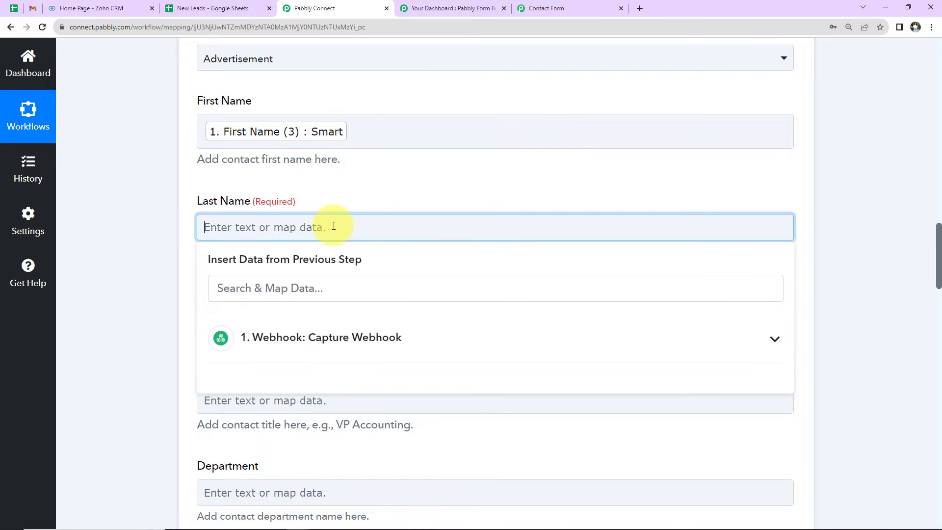
{"action": "left_click", "coordinate": [326, 343]}
{"action": "scroll", "coordinate": [280, 446], "scroll_direction": "down", "scroll_amount": 3}
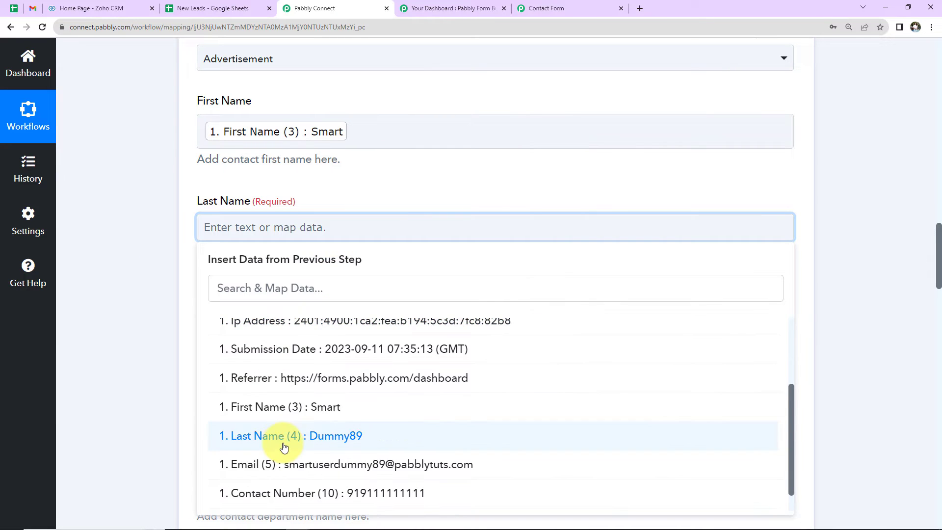
{"action": "left_click", "coordinate": [284, 436]}
{"action": "left_click", "coordinate": [146, 325]}
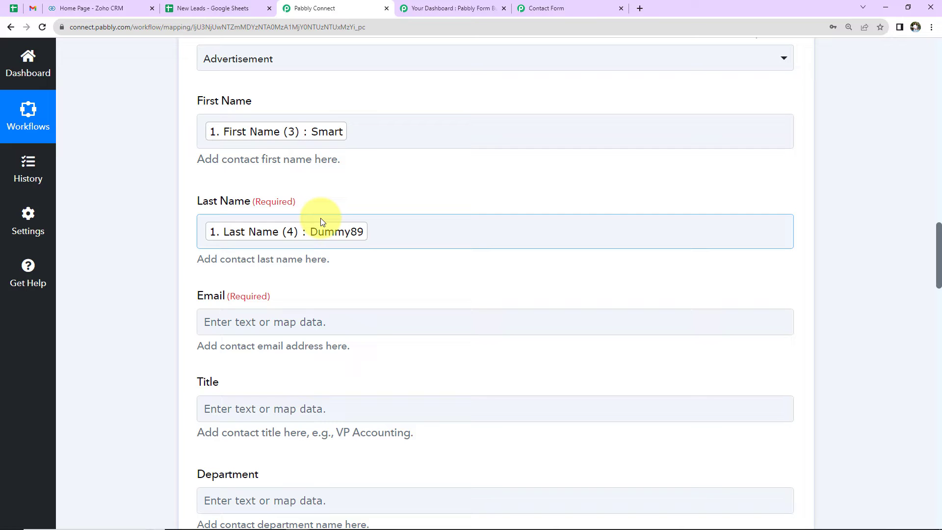
Step: Map the contact's required Email field to the webhook's Email (5) value
{"action": "scroll", "coordinate": [346, 211], "scroll_direction": "down", "scroll_amount": 2}
{"action": "left_click", "coordinate": [346, 210]}
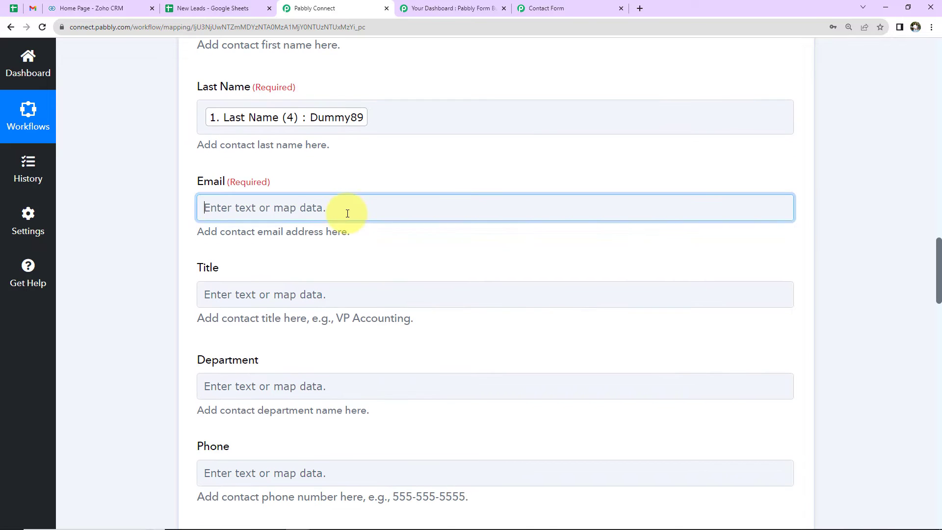
{"action": "scroll", "coordinate": [351, 290], "scroll_direction": "down", "scroll_amount": 3}
{"action": "scroll", "coordinate": [351, 290], "scroll_direction": "down", "scroll_amount": 2}
{"action": "left_click", "coordinate": [378, 98]}
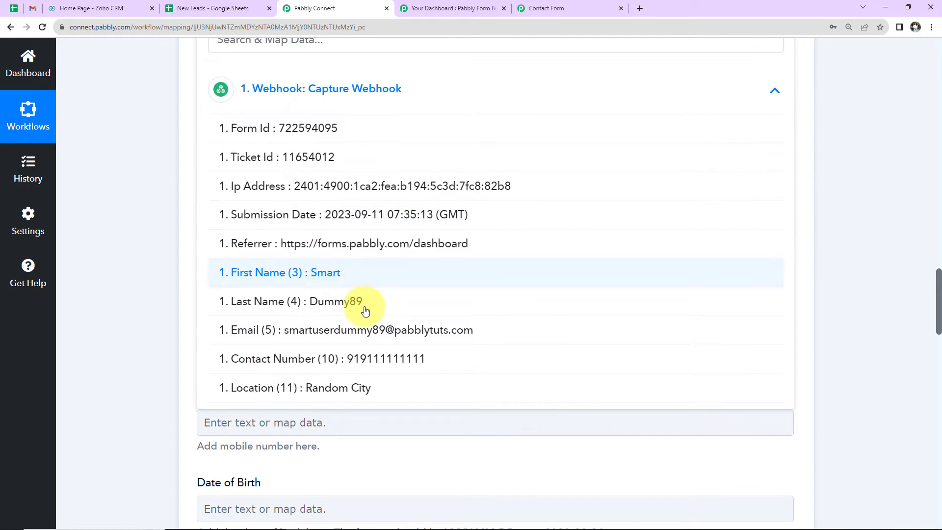
{"action": "left_click", "coordinate": [354, 331]}
{"action": "left_click", "coordinate": [147, 212]}
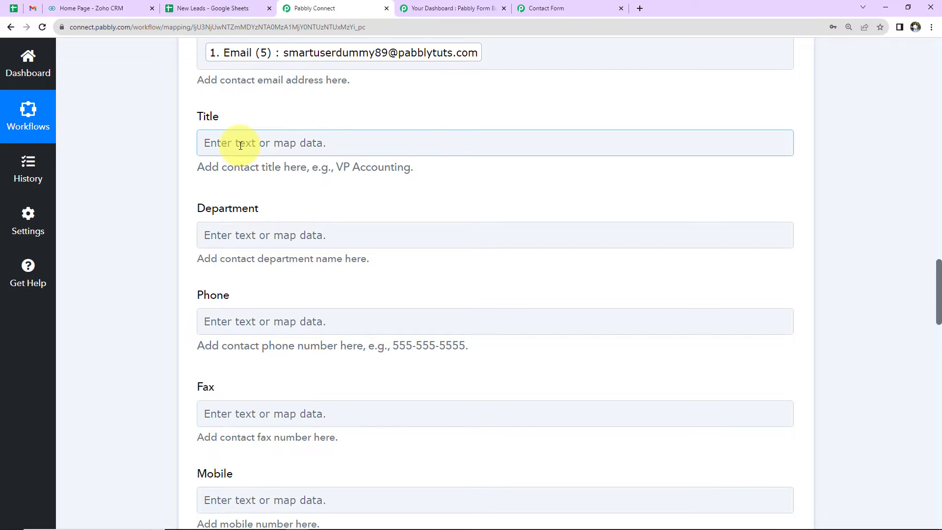
Step: Map the contact's Phone field to the webhook's Contact Number (10) value
{"action": "scroll", "coordinate": [351, 231], "scroll_direction": "down", "scroll_amount": 2}
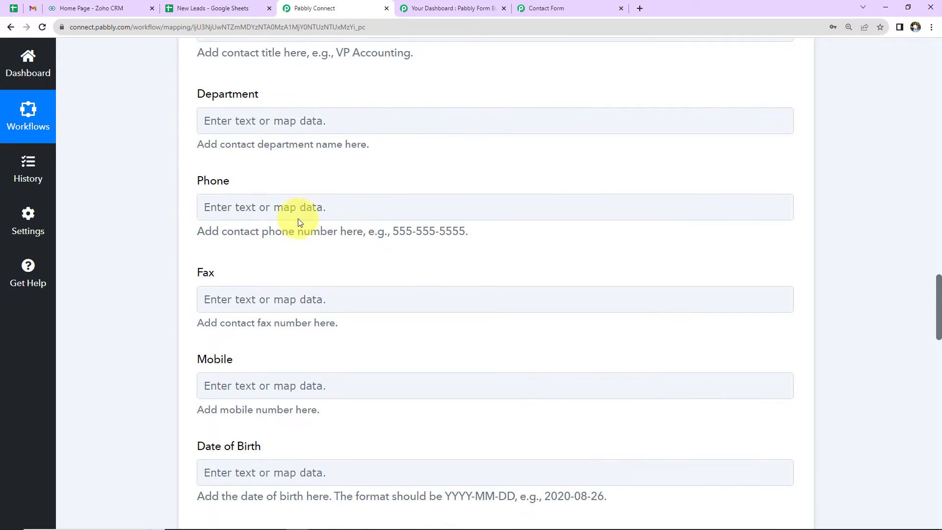
{"action": "left_click", "coordinate": [300, 216]}
{"action": "left_click", "coordinate": [305, 316]}
{"action": "scroll", "coordinate": [294, 437], "scroll_direction": "down", "scroll_amount": 1}
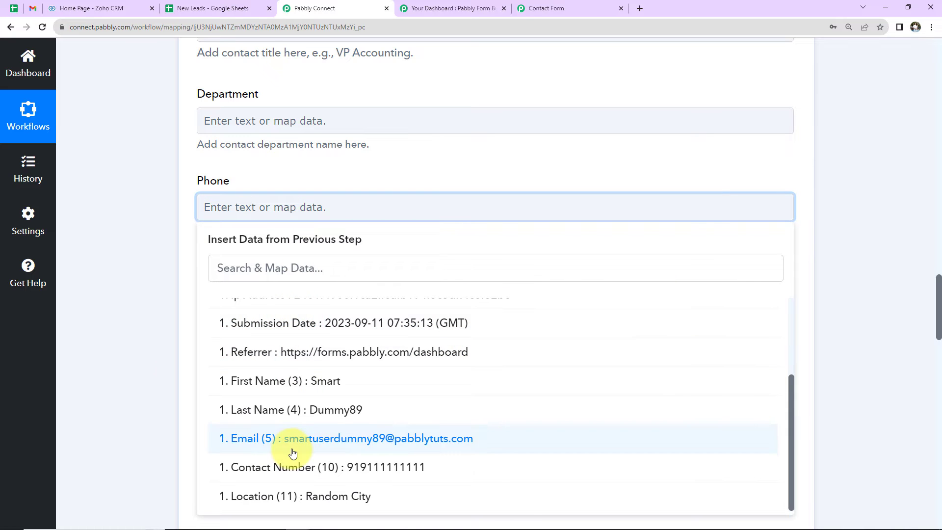
{"action": "left_click", "coordinate": [294, 461]}
{"action": "left_click", "coordinate": [123, 279]}
{"action": "scroll", "coordinate": [122, 279], "scroll_direction": "down", "scroll_amount": 2}
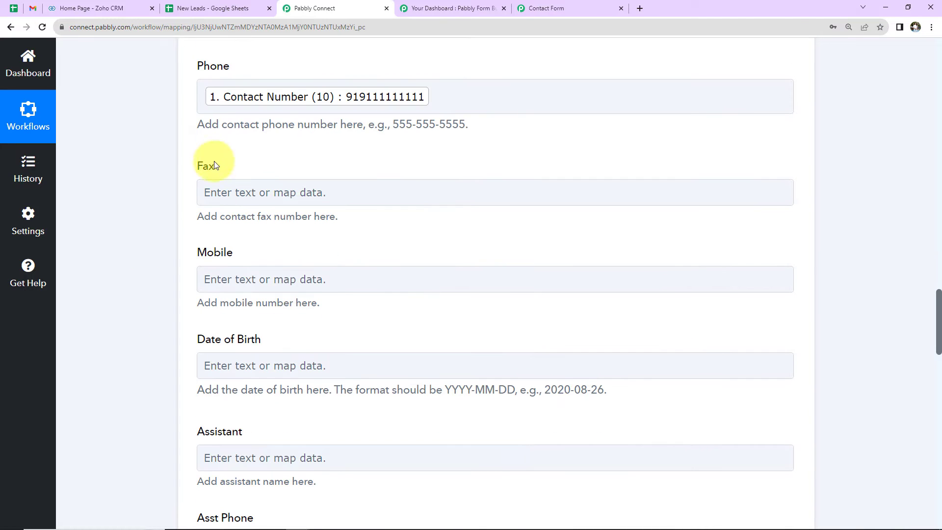
Step: Save the Create Contact action with a test request and check the Data 0 Code value in its response
{"action": "scroll", "coordinate": [265, 276], "scroll_direction": "down", "scroll_amount": 2}
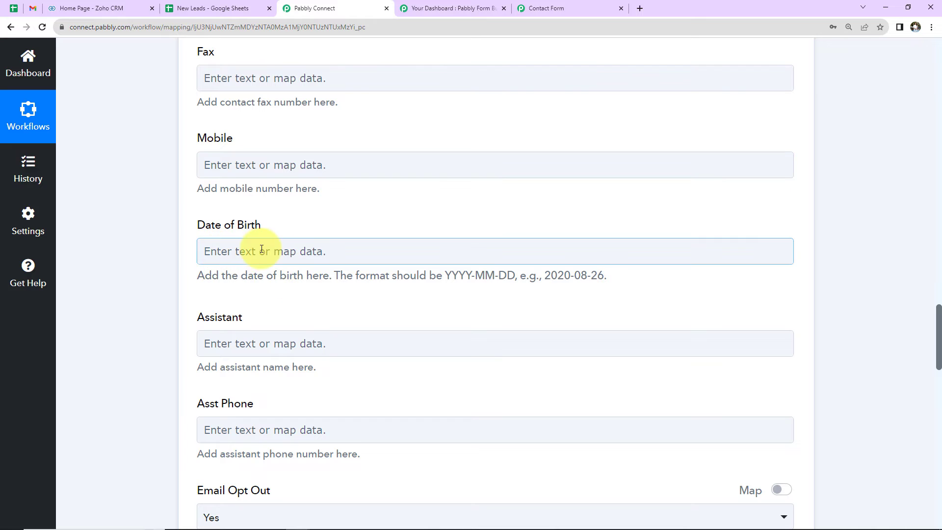
{"action": "scroll", "coordinate": [272, 265], "scroll_direction": "down", "scroll_amount": 1}
{"action": "scroll", "coordinate": [276, 276], "scroll_direction": "down", "scroll_amount": 5}
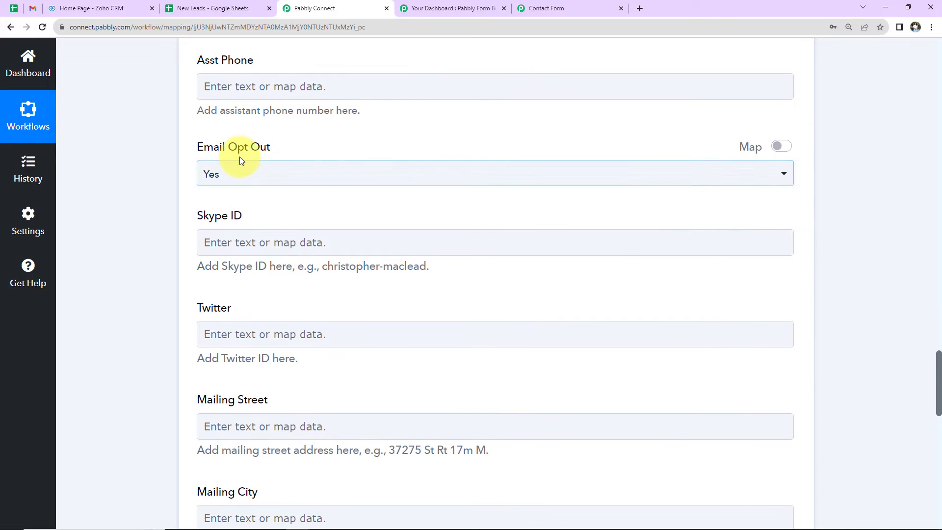
{"action": "scroll", "coordinate": [366, 291], "scroll_direction": "down", "scroll_amount": 6}
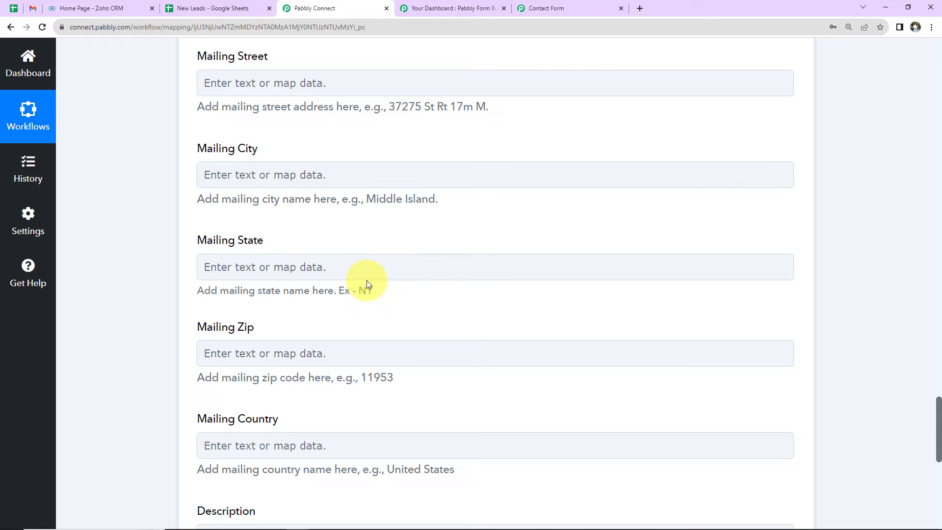
{"action": "scroll", "coordinate": [366, 280], "scroll_direction": "down", "scroll_amount": 4}
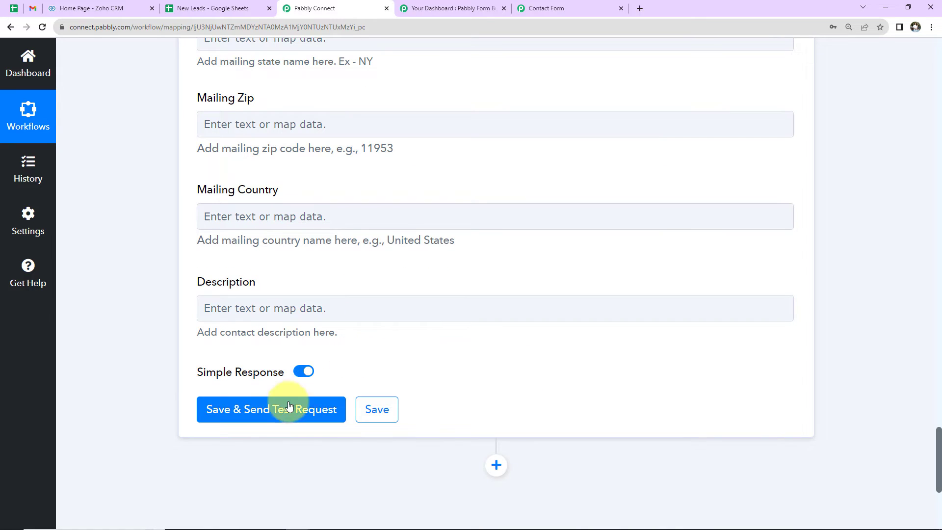
{"action": "left_click", "coordinate": [289, 408]}
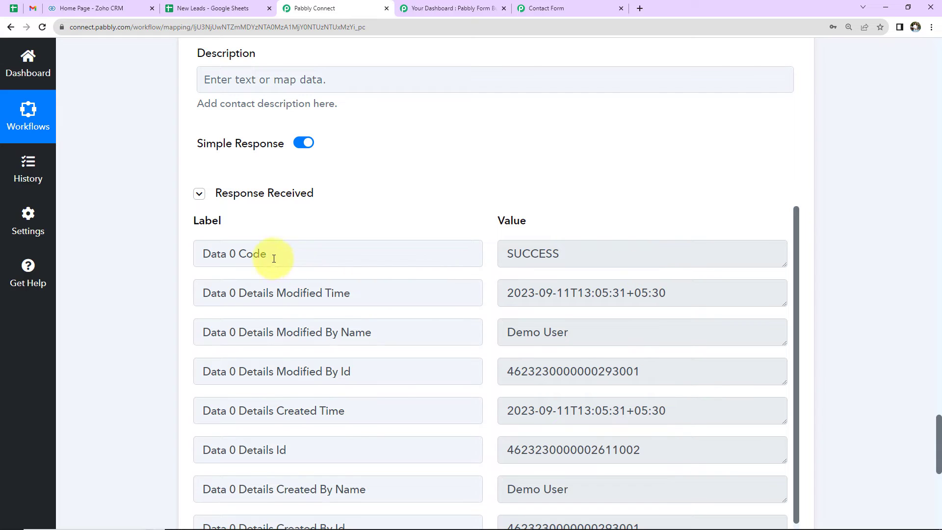
{"action": "left_click_drag", "start_coordinate": [500, 254], "coordinate": [575, 257]}
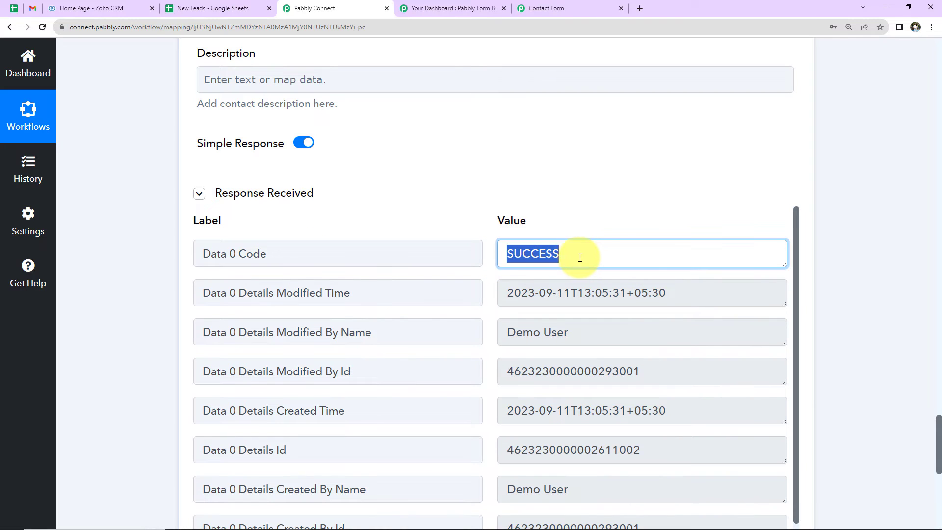
{"action": "left_click", "coordinate": [847, 252]}
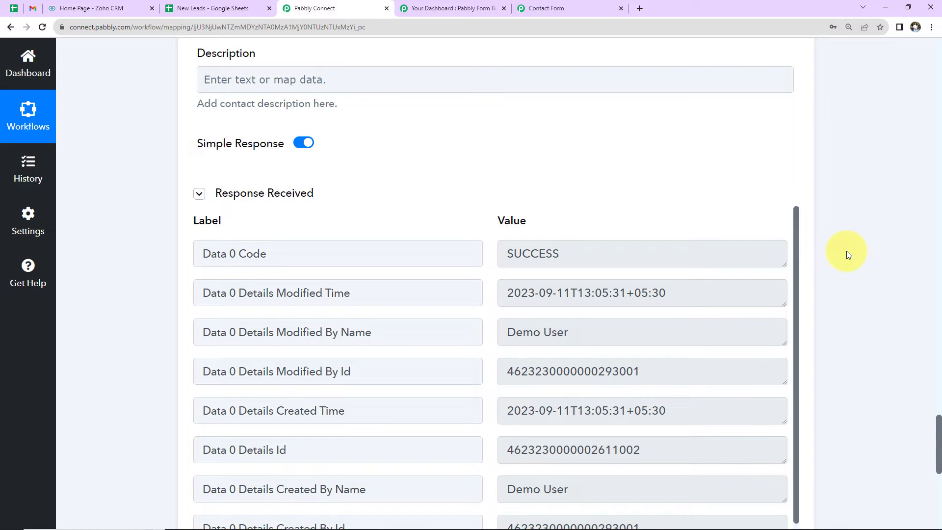
Step: Switch to Zoho CRM to check its Contacts list, and look over the column headings of the New Leads Google Sheet
{"action": "left_click", "coordinate": [75, 7]}
{"action": "left_click", "coordinate": [205, 62]}
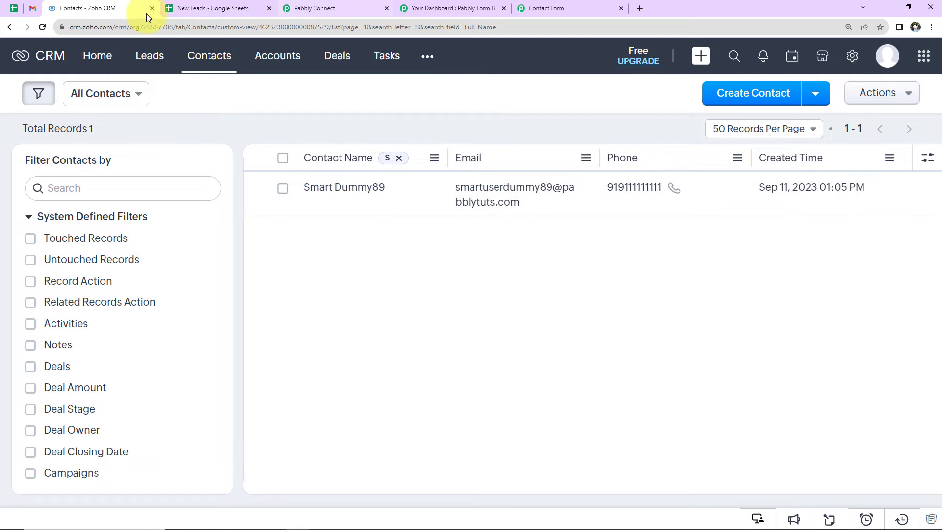
{"action": "left_click", "coordinate": [197, 6]}
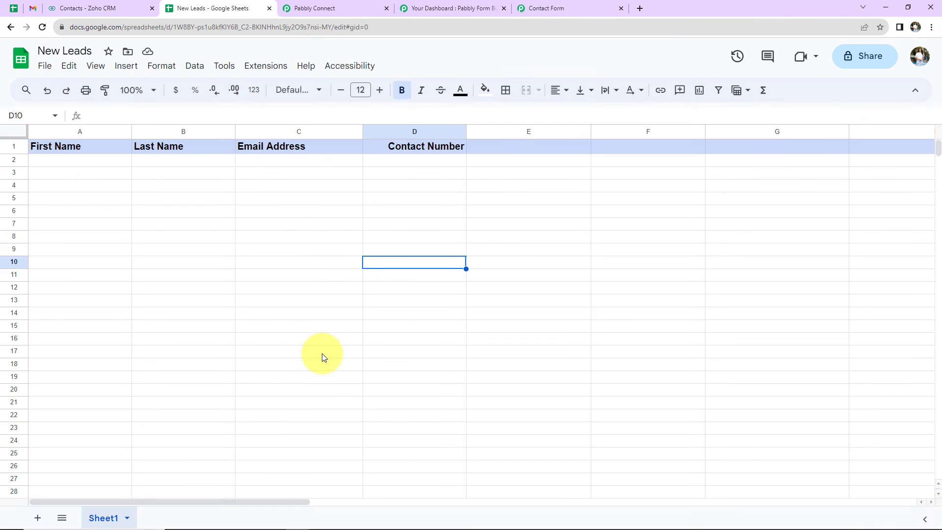
{"action": "left_click", "coordinate": [322, 357]}
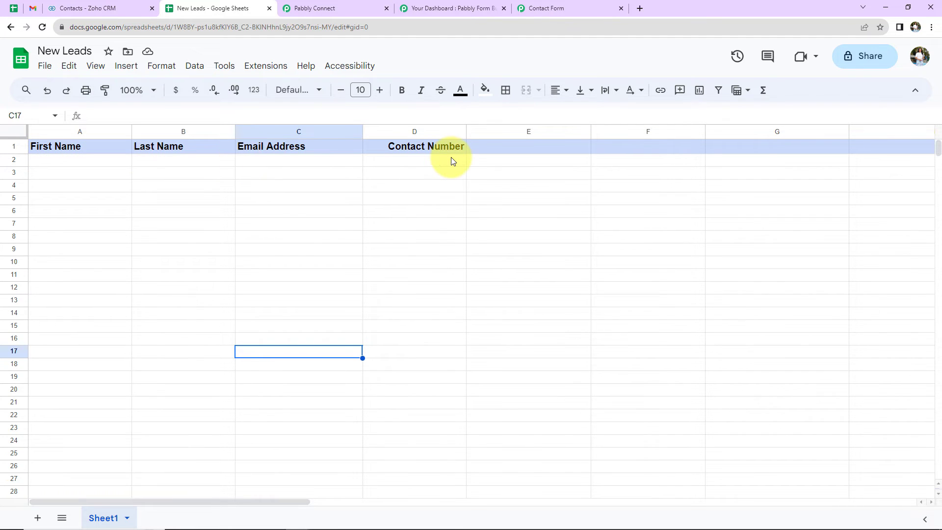
Step: Return to Pabbly Connect and add a Google Sheets action step with the Add New Row event after Create Contact
{"action": "left_click", "coordinate": [353, 5]}
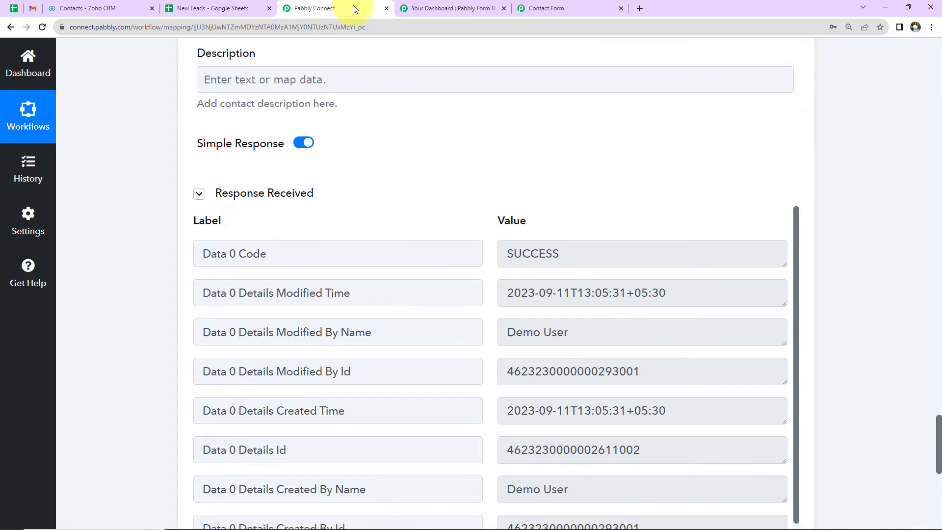
{"action": "scroll", "coordinate": [834, 189], "scroll_direction": "down", "scroll_amount": 1}
{"action": "scroll", "coordinate": [834, 190], "scroll_direction": "down", "scroll_amount": 8}
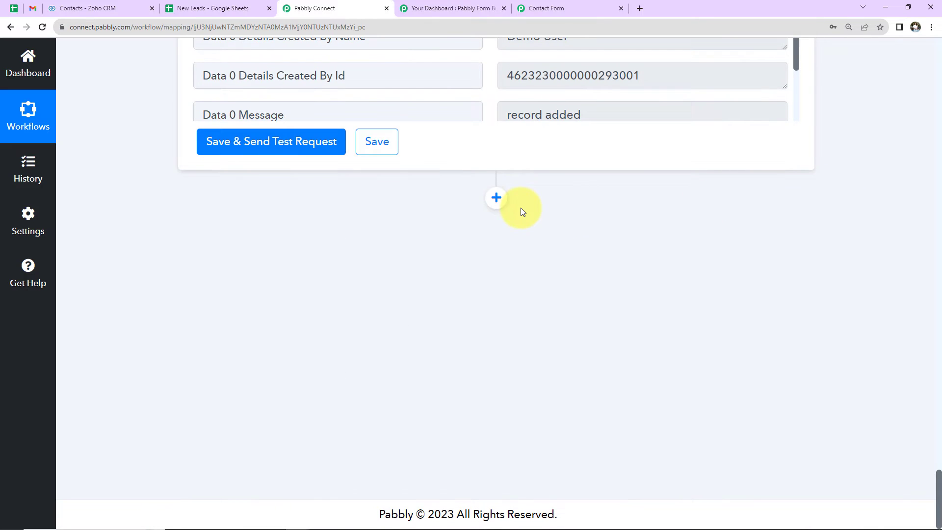
{"action": "left_click", "coordinate": [498, 197]}
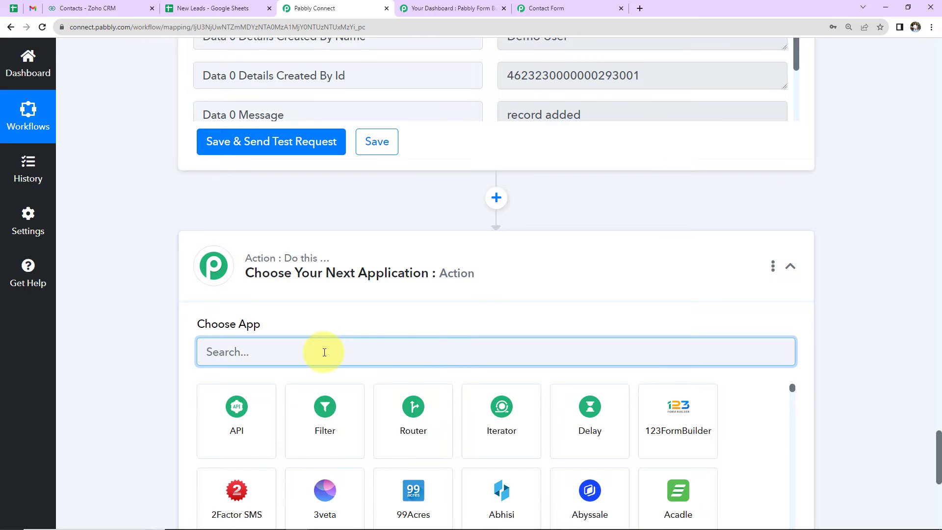
{"action": "type", "text": "google s"}
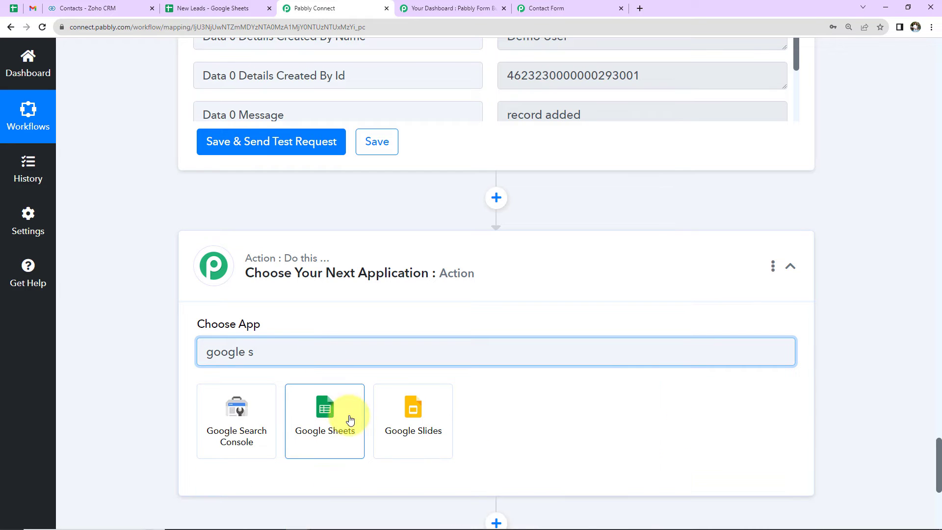
{"action": "left_click", "coordinate": [349, 420]}
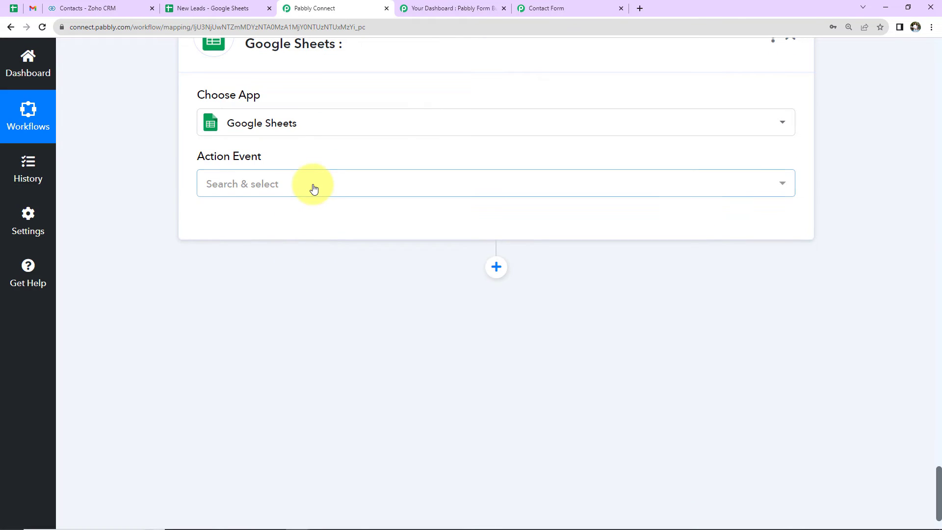
{"action": "left_click", "coordinate": [313, 189]}
{"action": "left_click", "coordinate": [311, 253]}
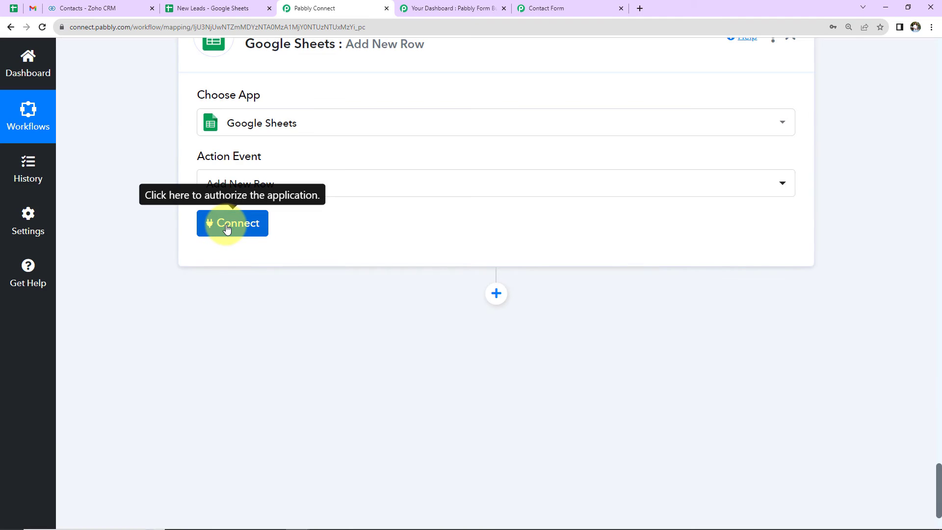
Step: Connect Google Sheets through a new connection, signing in with the Google account and allowing Pabbly Connect Sheets access
{"action": "left_click", "coordinate": [227, 225]}
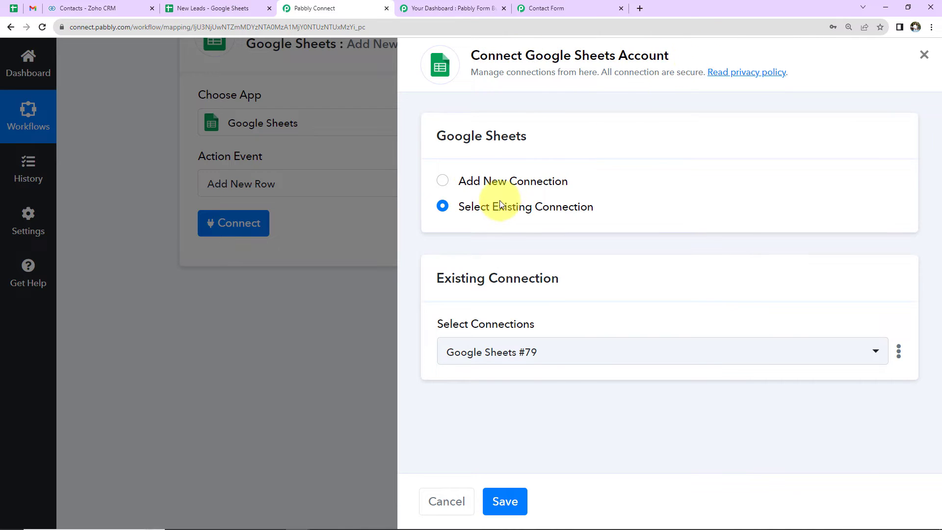
{"action": "left_click", "coordinate": [441, 181]}
{"action": "left_click", "coordinate": [543, 343]}
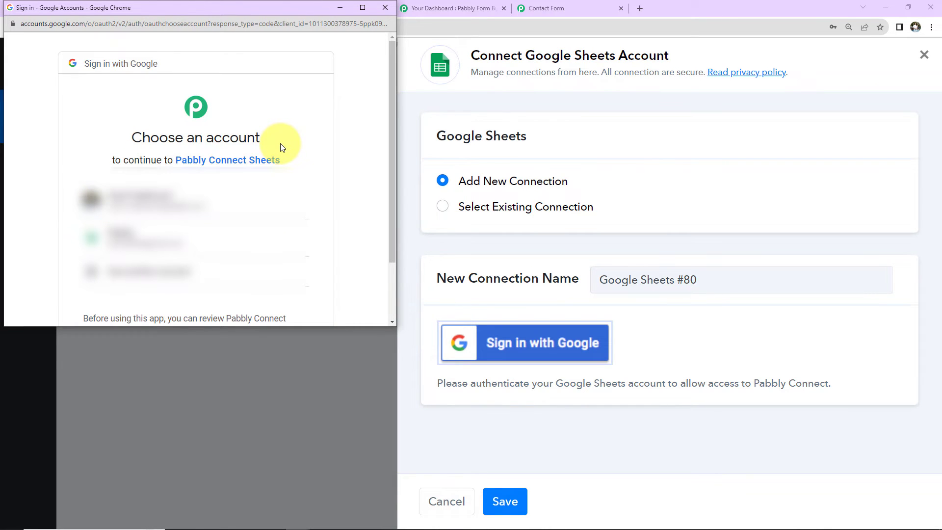
{"action": "left_click", "coordinate": [169, 202]}
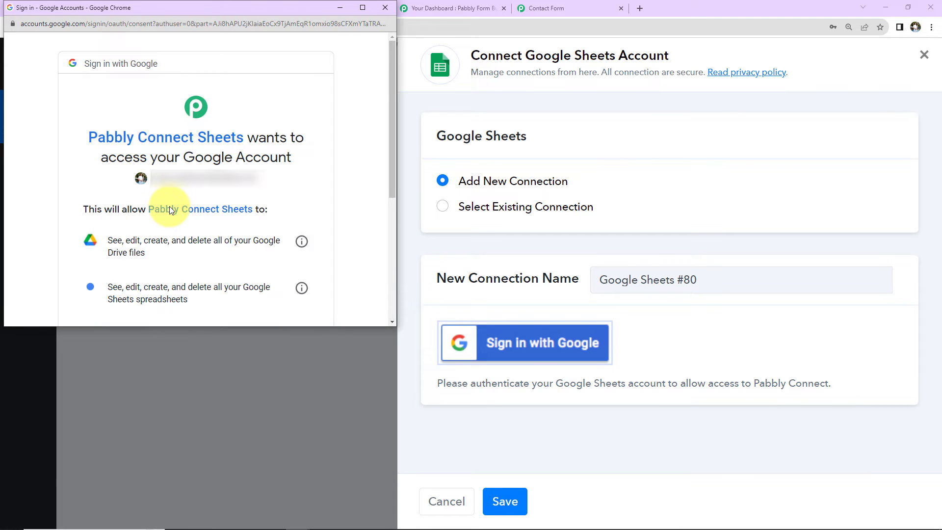
{"action": "scroll", "coordinate": [188, 229], "scroll_direction": "down", "scroll_amount": 5}
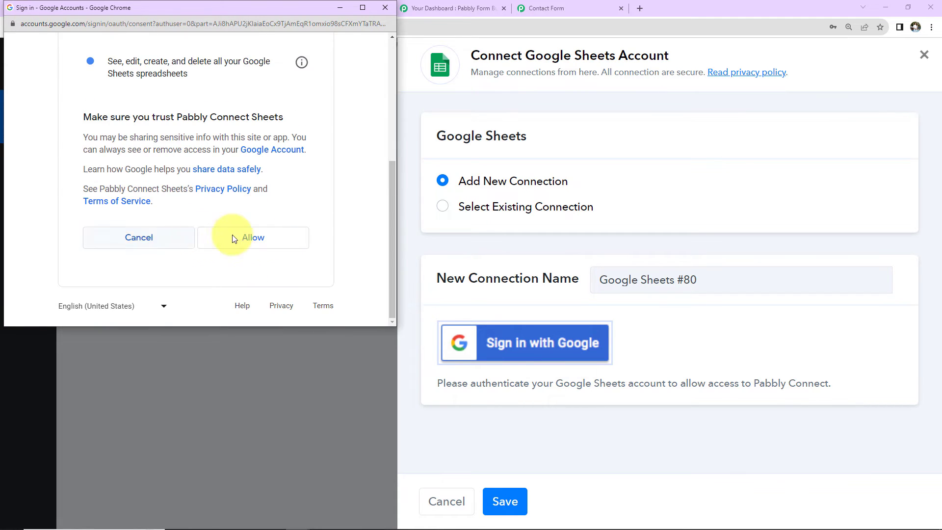
{"action": "left_click", "coordinate": [234, 237]}
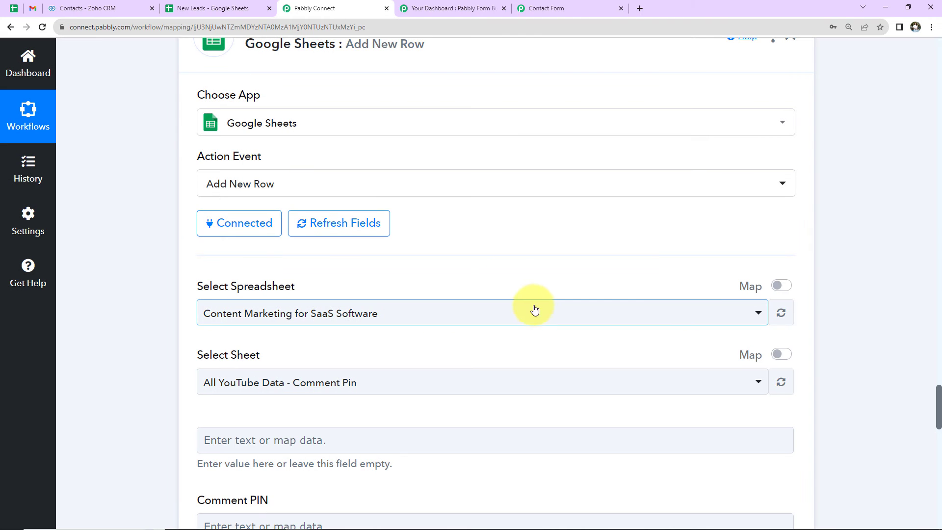
Step: Select New Leads as the spreadsheet for the Add New Row action
{"action": "scroll", "coordinate": [466, 233], "scroll_direction": "down", "scroll_amount": 5}
{"action": "left_click", "coordinate": [393, 81]}
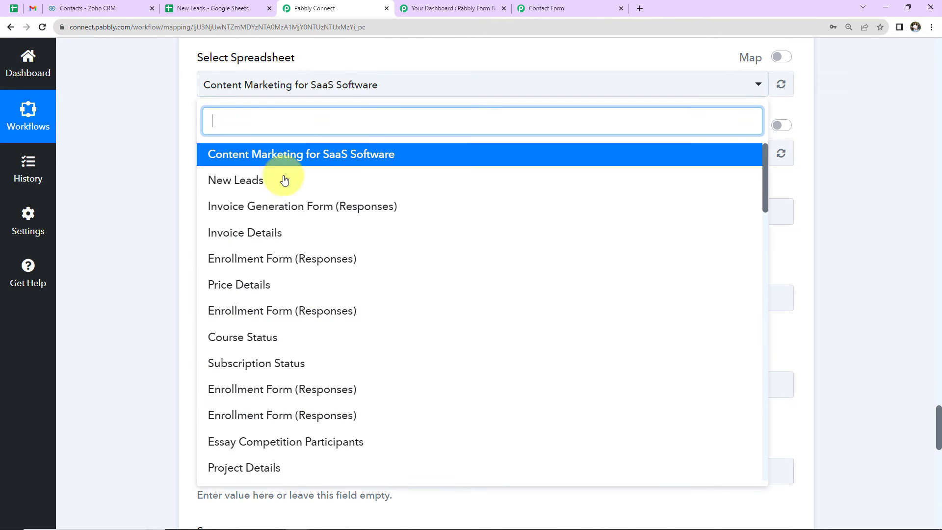
{"action": "left_click", "coordinate": [256, 180]}
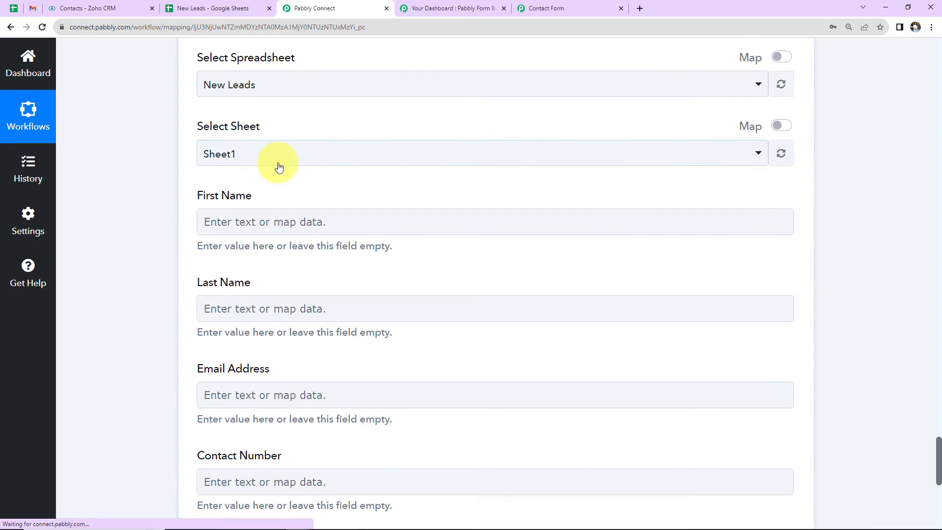
Step: Map the row's First Name and Last Name columns to the webhook's First Name (3) and Last Name (4) values
{"action": "scroll", "coordinate": [284, 182], "scroll_direction": "down", "scroll_amount": 2}
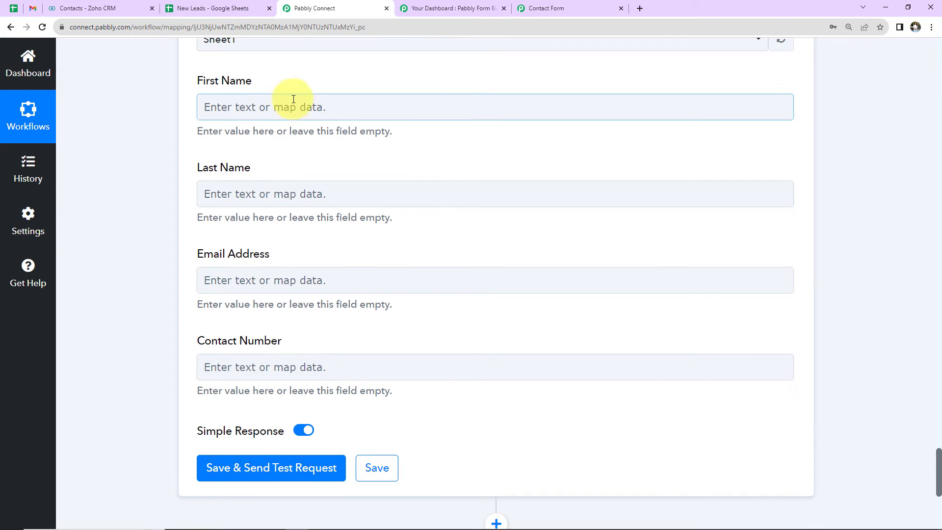
{"action": "left_click", "coordinate": [294, 108]}
{"action": "left_click", "coordinate": [275, 218]}
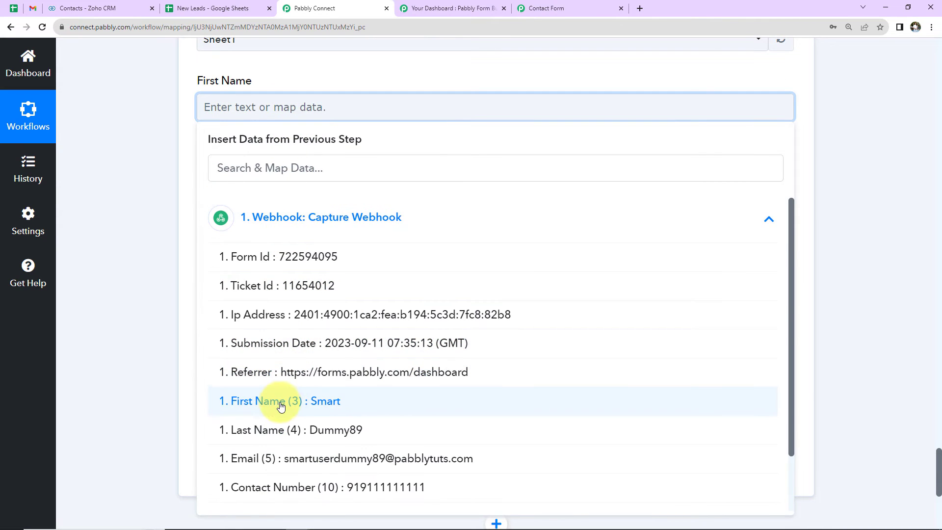
{"action": "left_click", "coordinate": [235, 400]}
{"action": "left_click", "coordinate": [130, 262]}
{"action": "left_click", "coordinate": [233, 211]}
{"action": "left_click", "coordinate": [259, 312]}
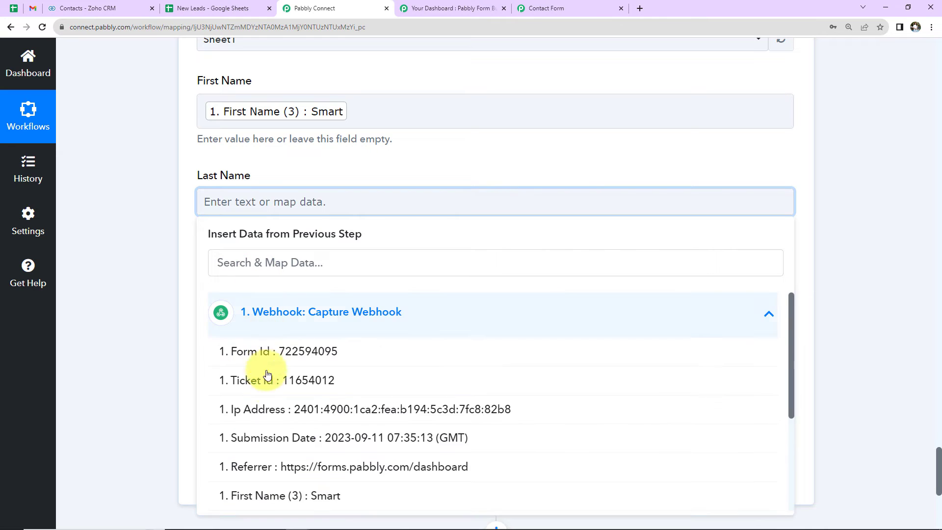
{"action": "scroll", "coordinate": [236, 437], "scroll_direction": "down", "scroll_amount": 3}
{"action": "left_click", "coordinate": [220, 399]}
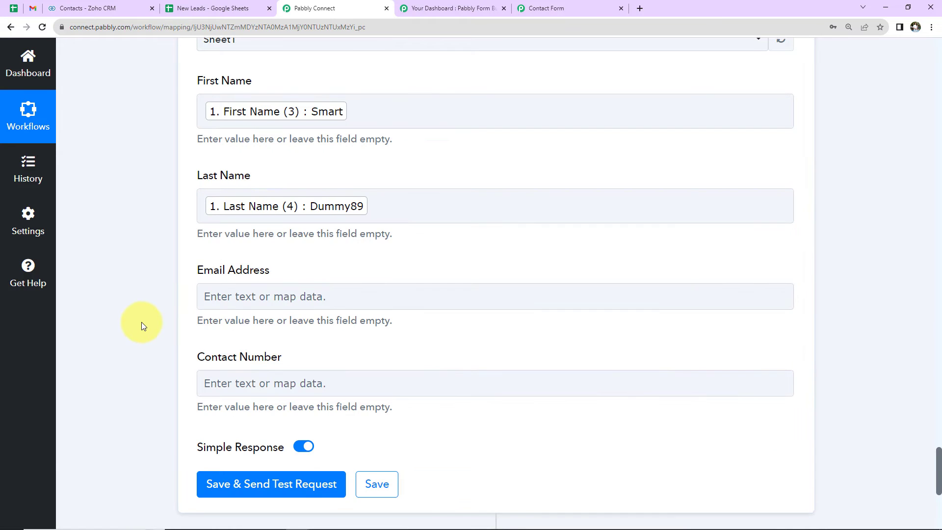
Step: Map the row's Email Address and Contact Number columns to the webhook's Email (5) and Contact Number (10) values
{"action": "scroll", "coordinate": [141, 324], "scroll_direction": "down", "scroll_amount": 2}
{"action": "left_click", "coordinate": [261, 181]}
{"action": "left_click", "coordinate": [269, 297]}
{"action": "scroll", "coordinate": [248, 392], "scroll_direction": "down", "scroll_amount": 3}
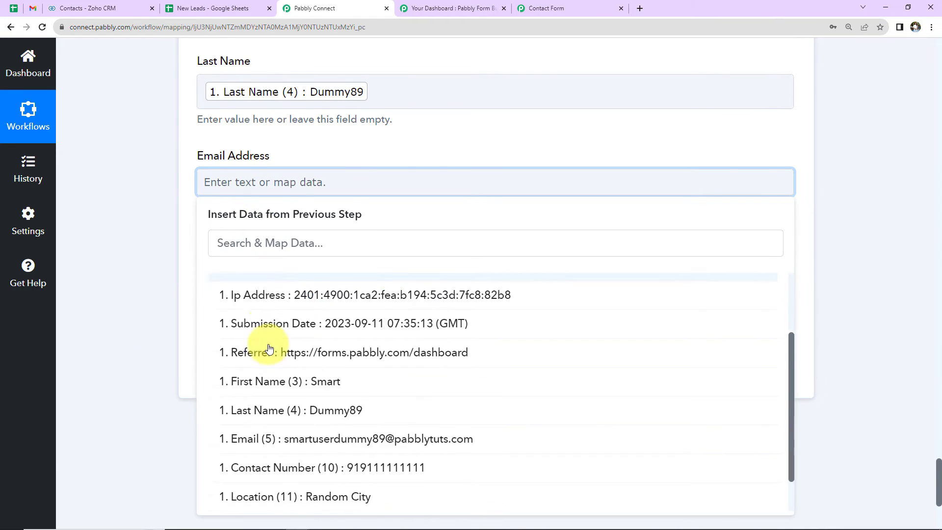
{"action": "left_click", "coordinate": [249, 392]}
{"action": "left_click", "coordinate": [220, 276]}
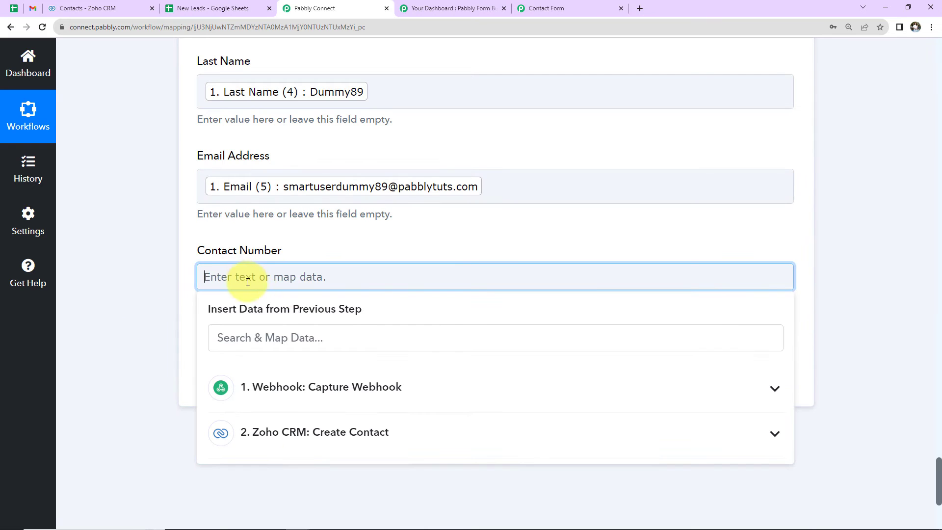
{"action": "scroll", "coordinate": [336, 293], "scroll_direction": "down", "scroll_amount": 3}
{"action": "left_click", "coordinate": [337, 271]}
{"action": "scroll", "coordinate": [303, 378], "scroll_direction": "down", "scroll_amount": 2}
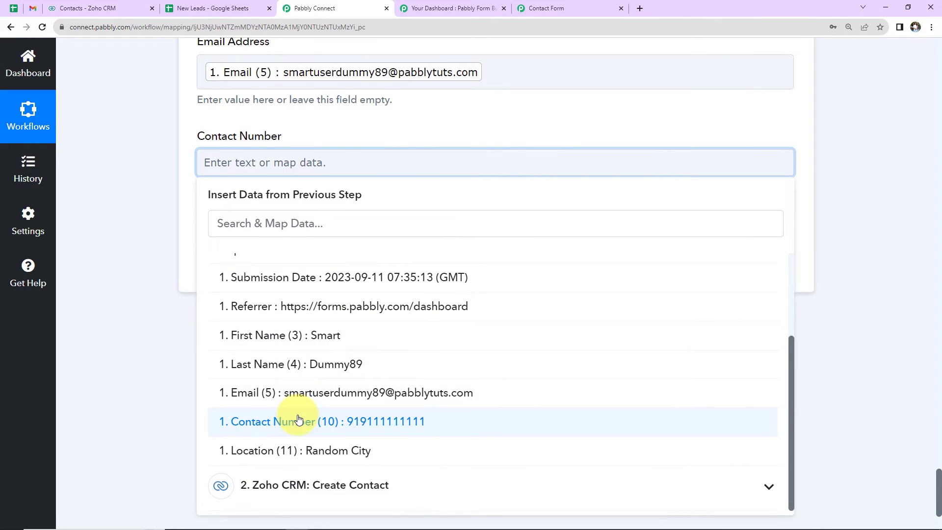
{"action": "left_click", "coordinate": [246, 421]}
Step: Save the Add New Row action with a test request and switch to the New Leads sheet to check the added row
{"action": "left_click", "coordinate": [160, 347]}
{"action": "left_click", "coordinate": [229, 277]}
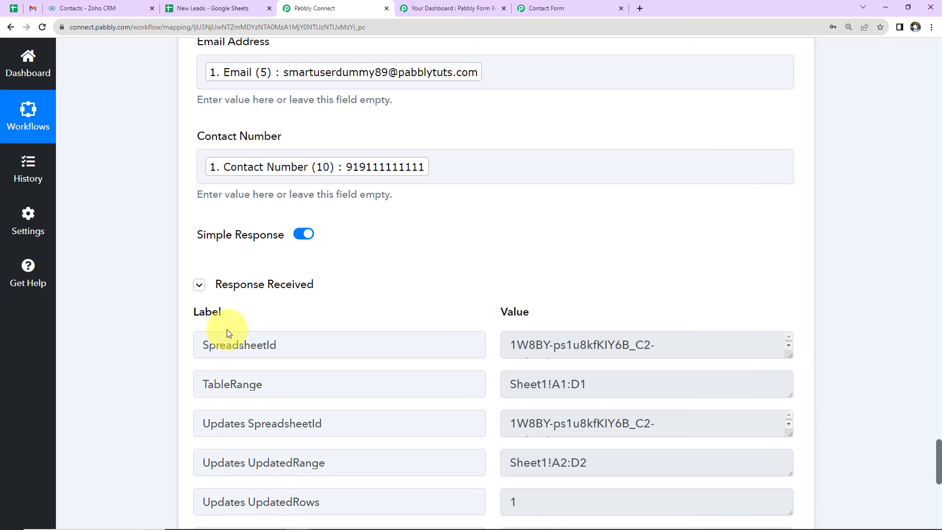
{"action": "left_click", "coordinate": [206, 9]}
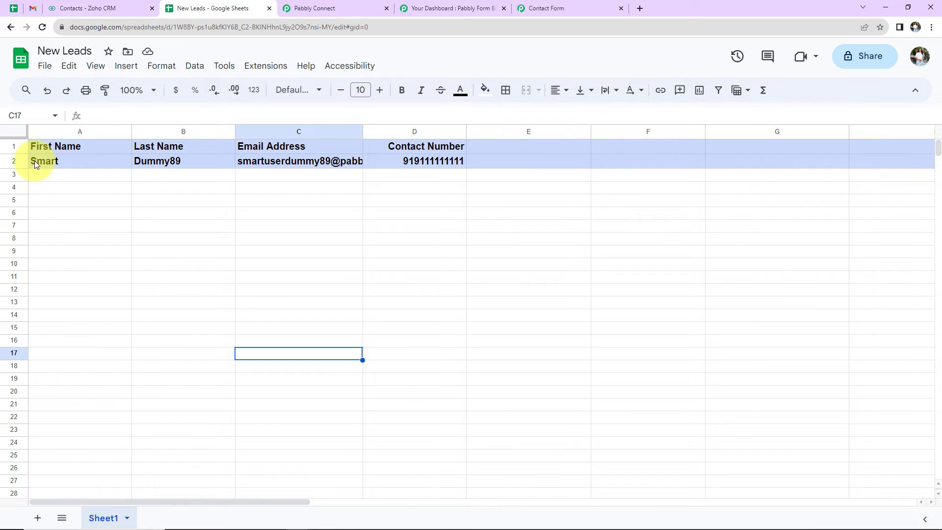
Step: Give row 2 of the New Leads sheet a white fill and widen the Email Address column to fit its text
{"action": "left_click", "coordinate": [14, 162]}
{"action": "left_click", "coordinate": [482, 91]}
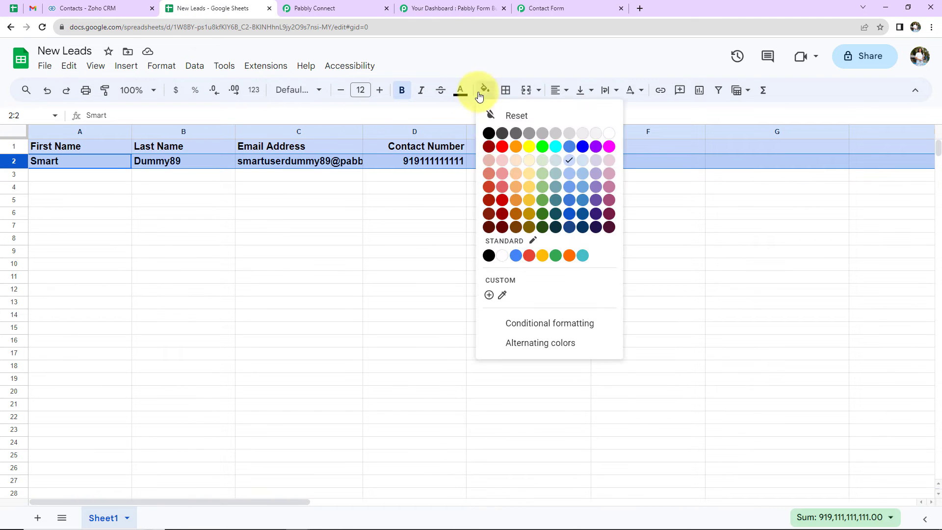
{"action": "left_click", "coordinate": [503, 256]}
{"action": "left_click", "coordinate": [440, 293]}
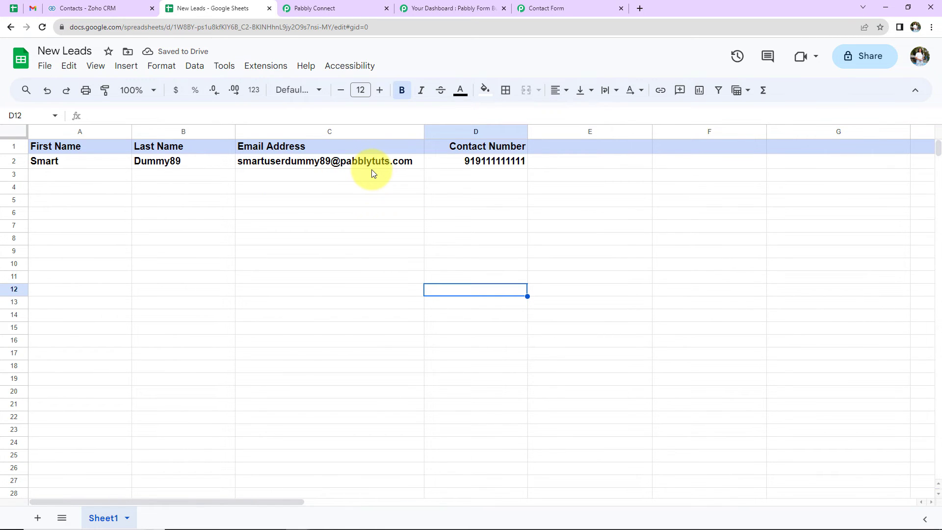
{"action": "mouse_move", "coordinate": [372, 173]}
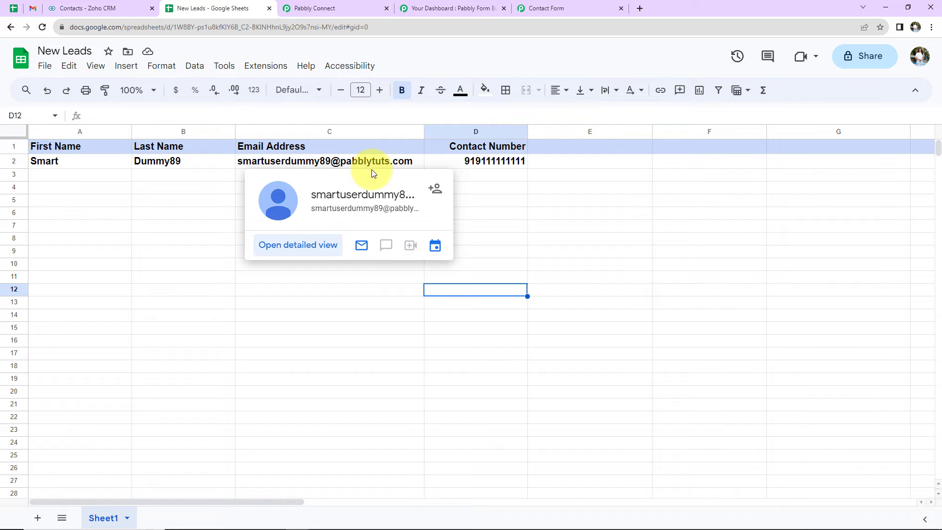
Step: Return to the Pabbly Connect workflow and add a Gmail action with the Send Email event after the Google Sheets step
{"action": "left_click", "coordinate": [302, 9]}
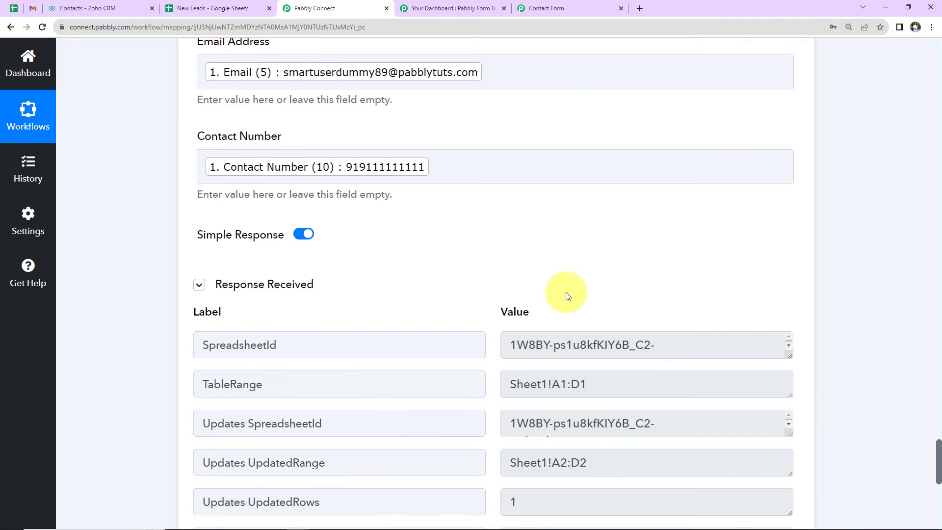
{"action": "scroll", "coordinate": [566, 293], "scroll_direction": "down", "scroll_amount": 10}
{"action": "left_click", "coordinate": [496, 197]}
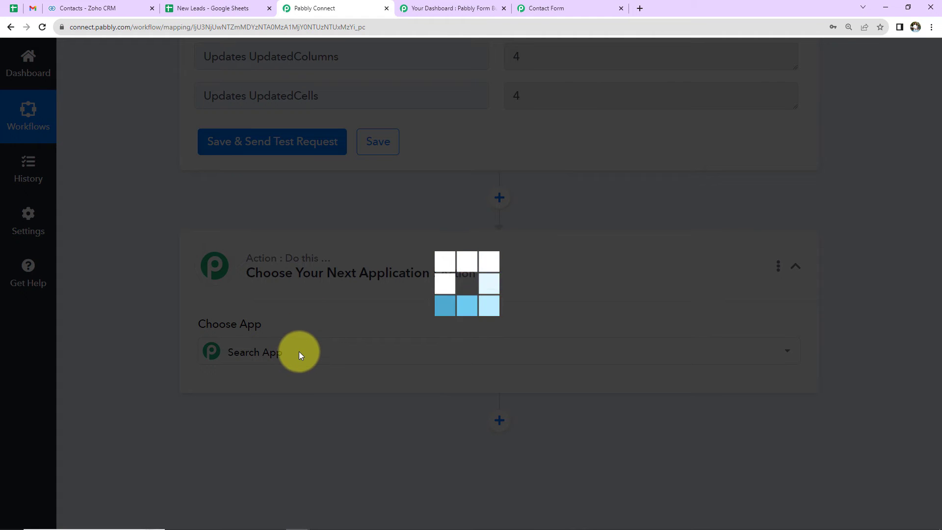
{"action": "type", "text": "gmail"}
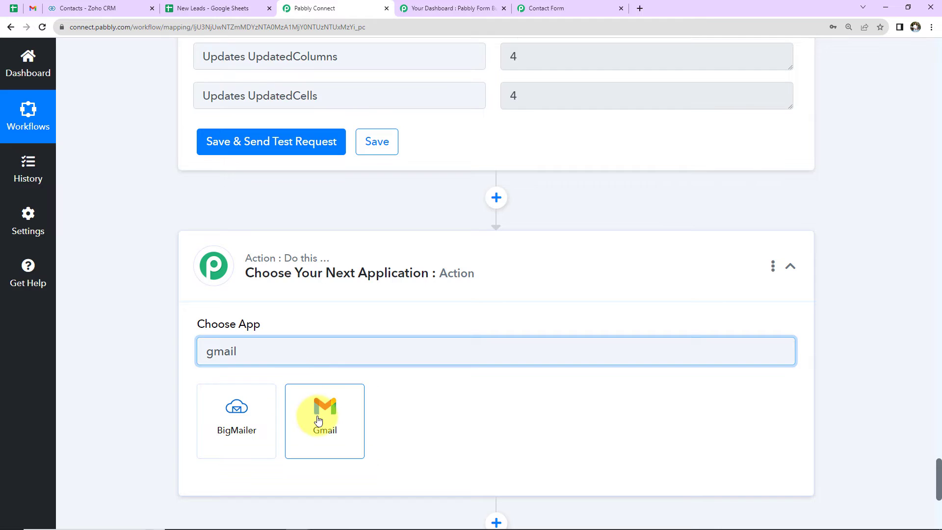
{"action": "left_click", "coordinate": [319, 416]}
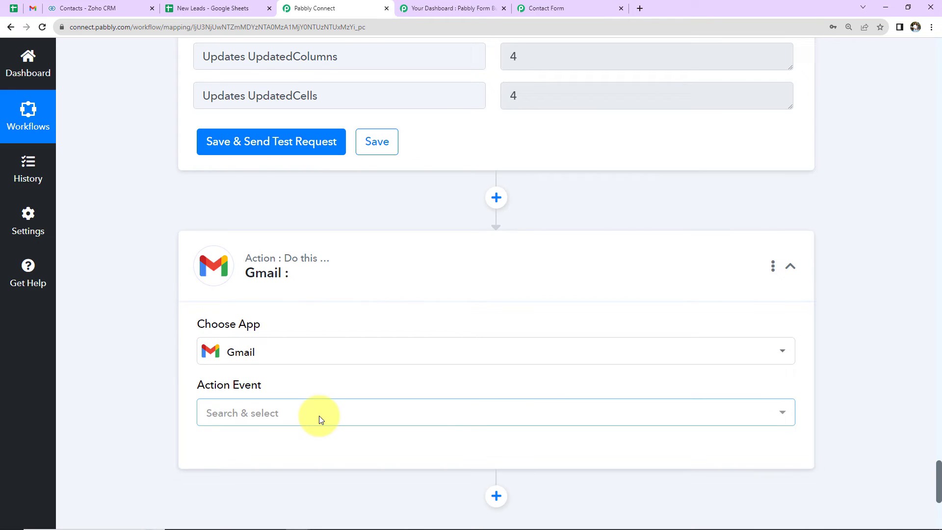
{"action": "left_click", "coordinate": [275, 412]}
{"action": "left_click", "coordinate": [269, 374]}
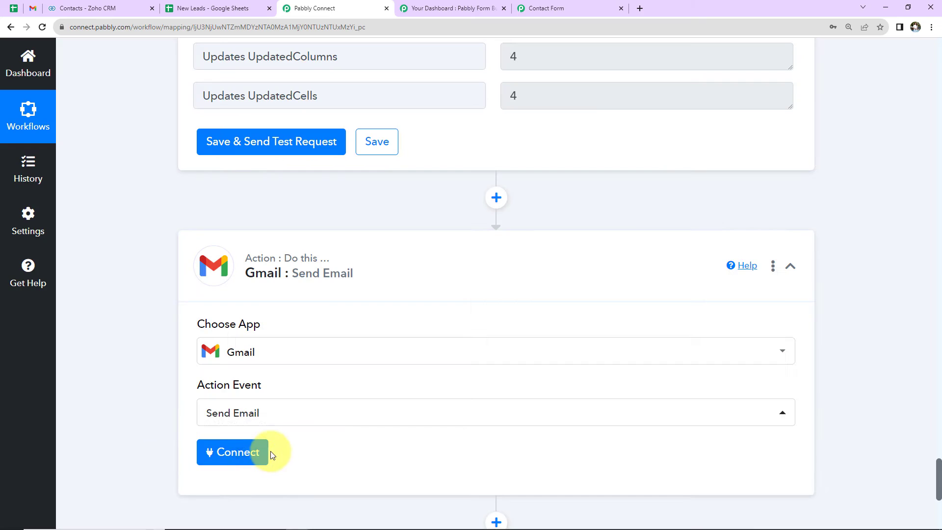
Step: Connect the Gmail action through a new connection and allow Pabbly Connect access to the Google account
{"action": "left_click", "coordinate": [258, 452]}
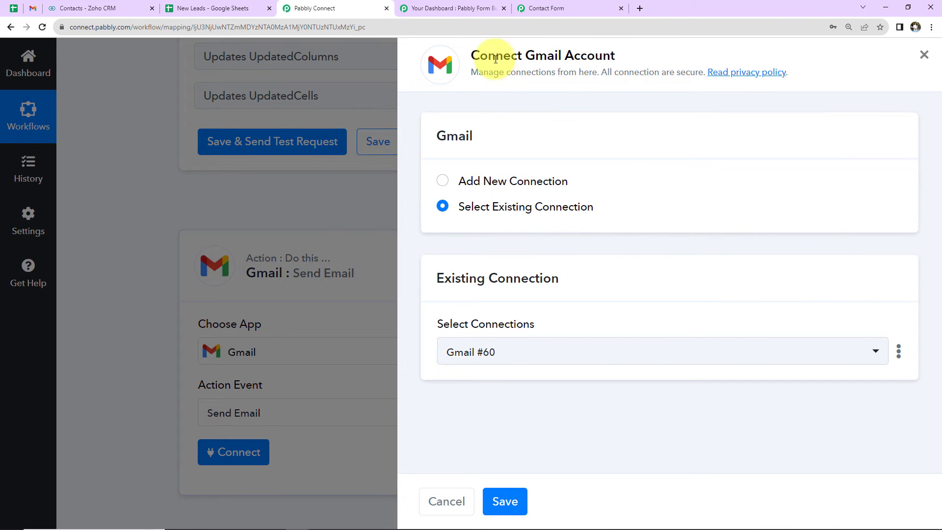
{"action": "left_click", "coordinate": [442, 180]}
{"action": "left_click", "coordinate": [483, 333]}
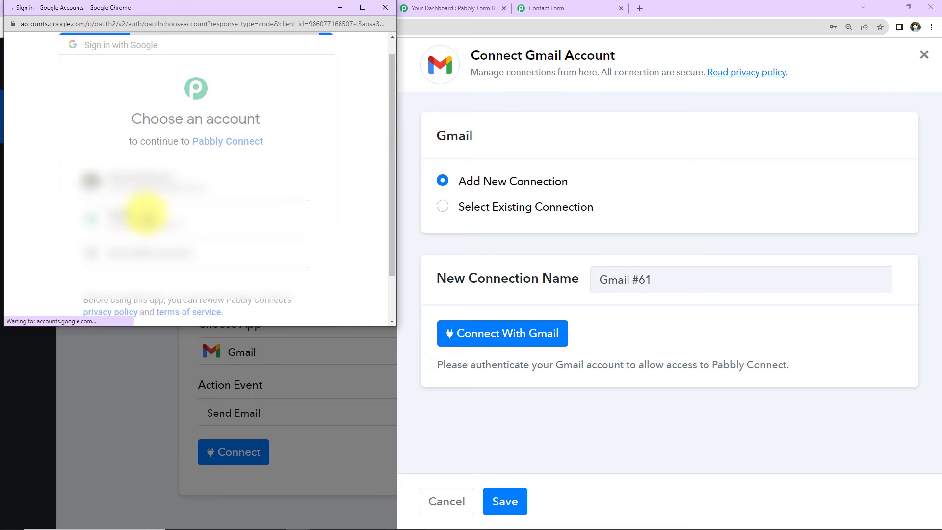
{"action": "scroll", "coordinate": [245, 252], "scroll_direction": "down", "scroll_amount": 5}
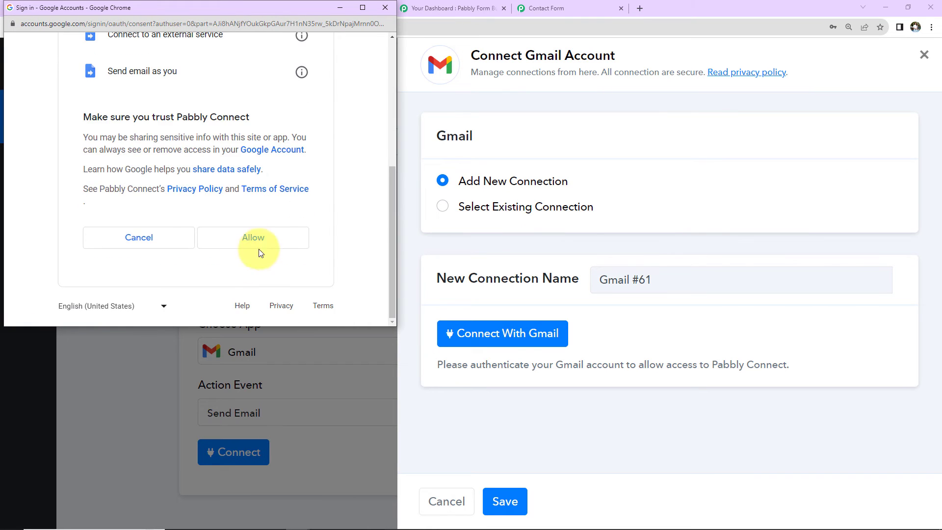
{"action": "left_click", "coordinate": [260, 252]}
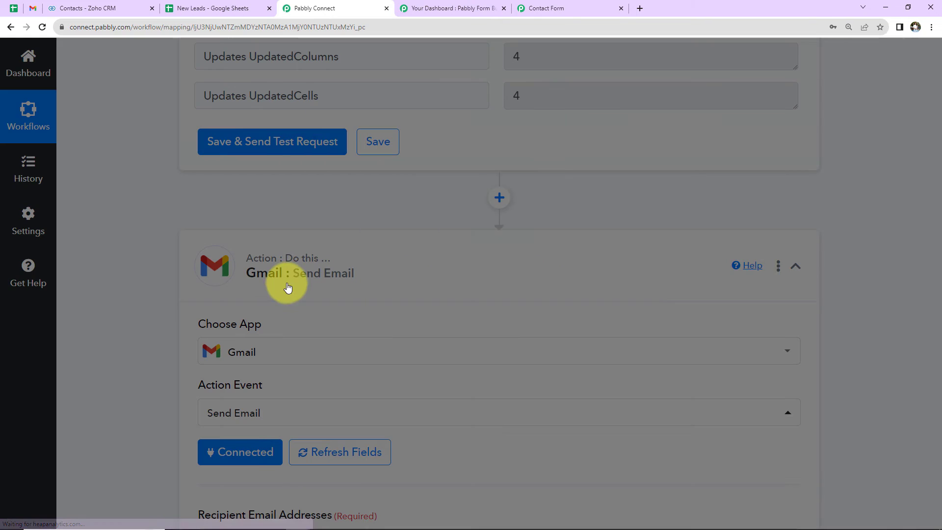
Step: Map the Recipient Email Addresses field to the webhook's Email (5) value
{"action": "scroll", "coordinate": [423, 291], "scroll_direction": "down", "scroll_amount": 6}
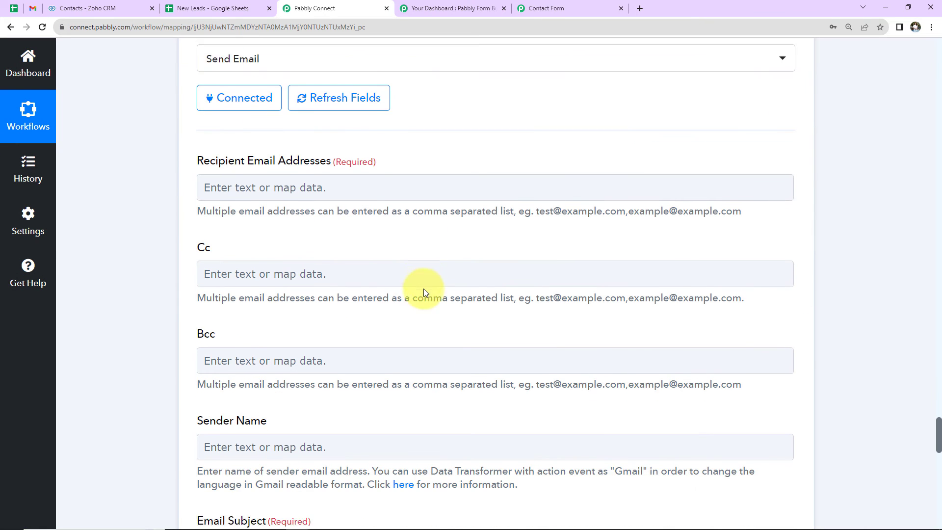
{"action": "scroll", "coordinate": [423, 289], "scroll_direction": "down", "scroll_amount": 2}
{"action": "left_click", "coordinate": [305, 77]}
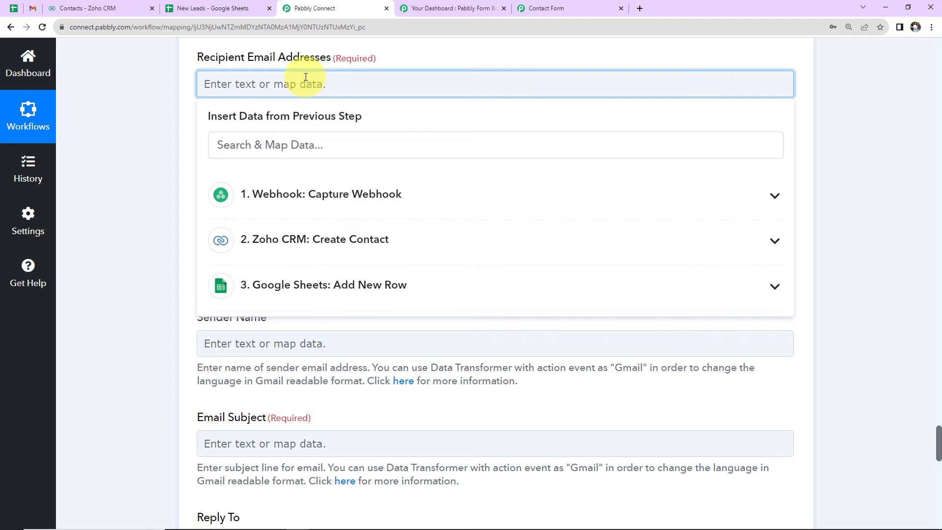
{"action": "left_click", "coordinate": [312, 194]}
{"action": "left_click", "coordinate": [315, 435]}
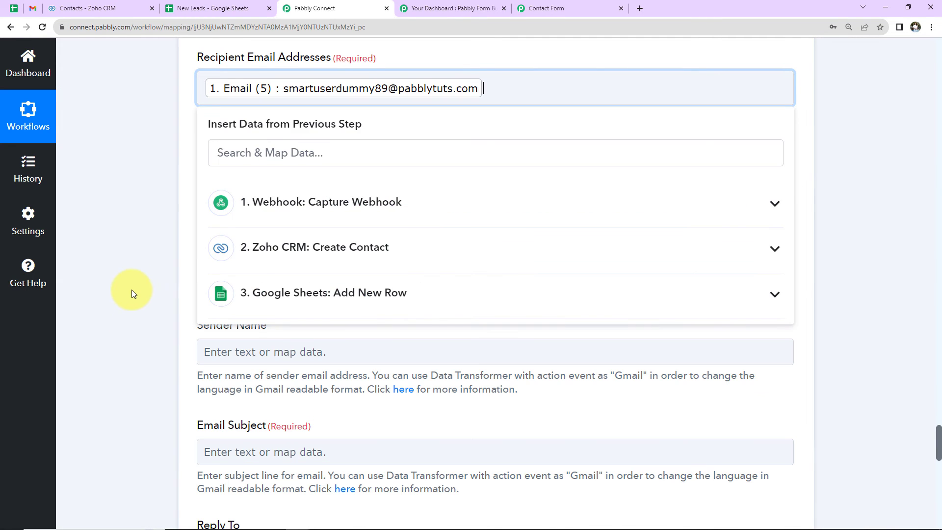
{"action": "left_click", "coordinate": [136, 282]}
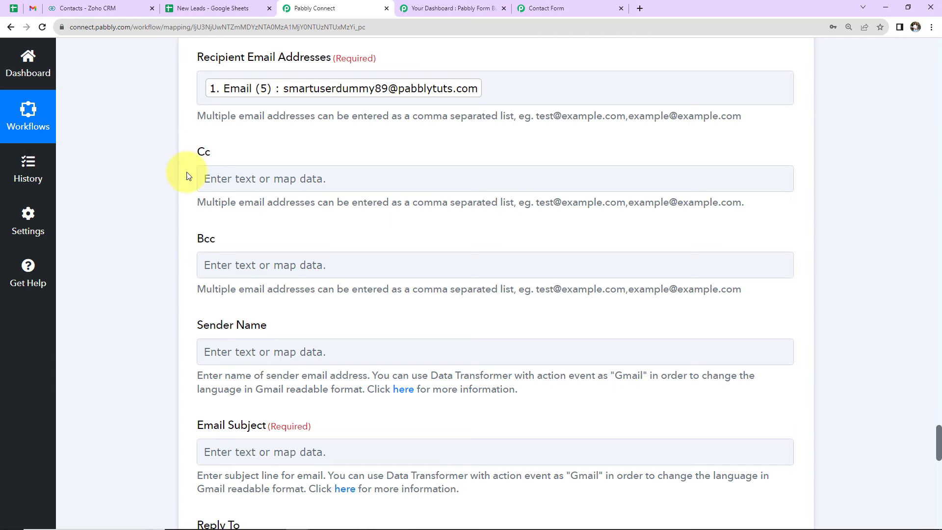
Step: Set the sender name to "Pabbly Connect" and the email subject to "Successful Registration!"
{"action": "scroll", "coordinate": [236, 228], "scroll_direction": "down", "scroll_amount": 2}
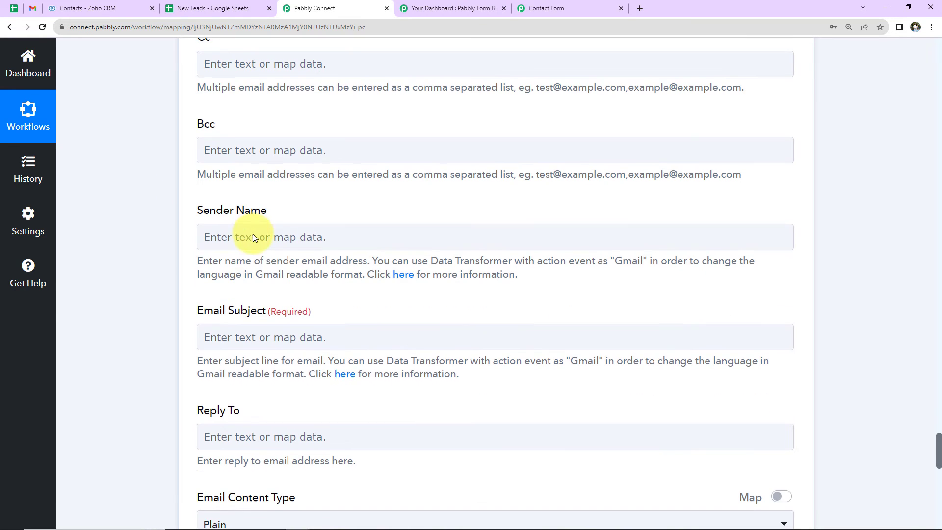
{"action": "left_click", "coordinate": [258, 238]}
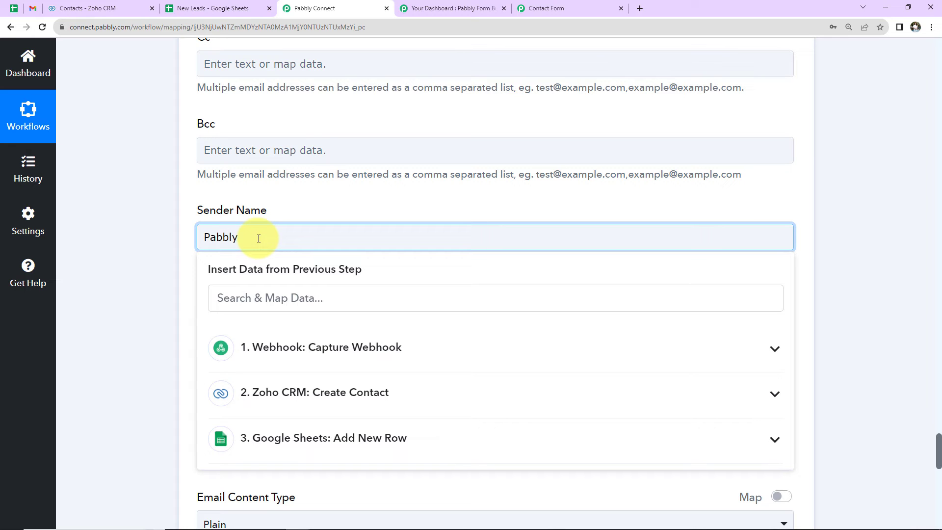
{"action": "left_click", "coordinate": [131, 267]}
{"action": "scroll", "coordinate": [137, 265], "scroll_direction": "down", "scroll_amount": 2}
{"action": "left_click", "coordinate": [251, 222]}
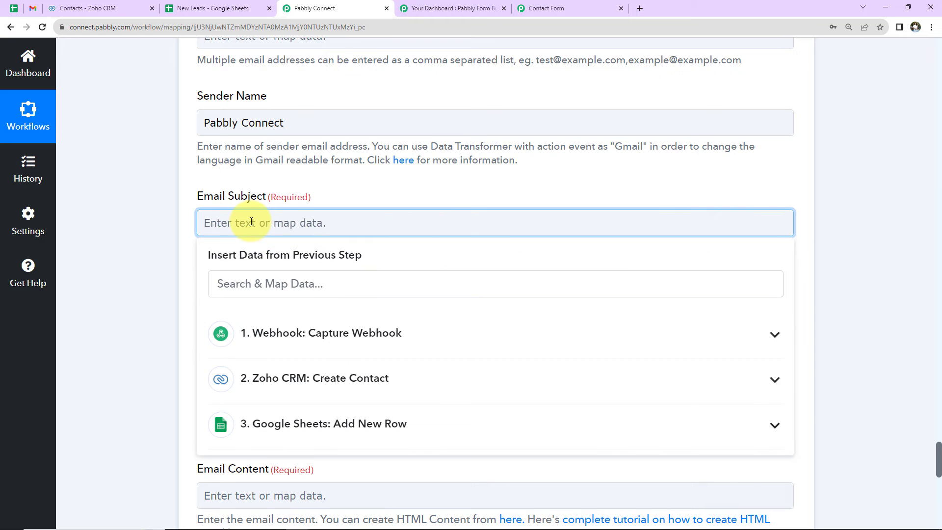
{"action": "type", "text": "Successful Registration!"}
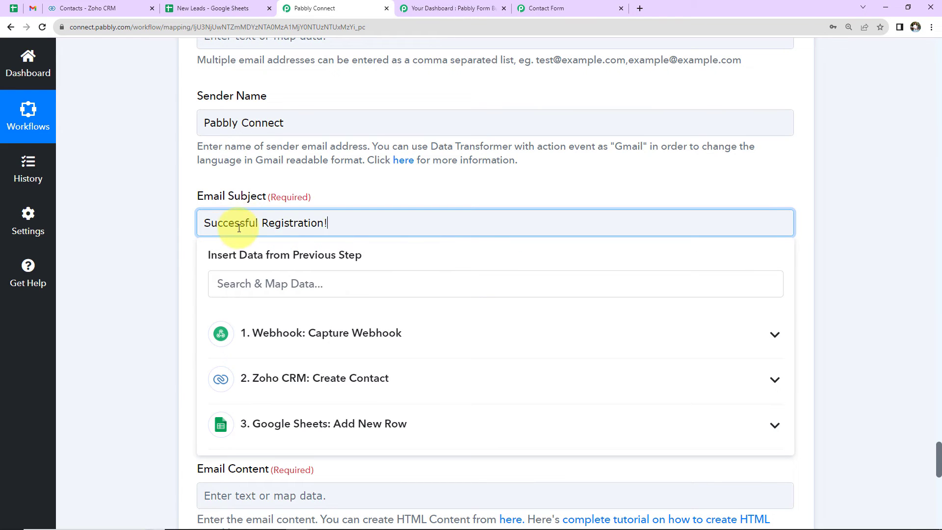
{"action": "left_click", "coordinate": [133, 236]}
Step: Compose the plain email content with "Dear", the webhook's First Name (3) and a comma, followed by the pasted registration message signed Pabbly Connect
{"action": "scroll", "coordinate": [147, 250], "scroll_direction": "down", "scroll_amount": 4}
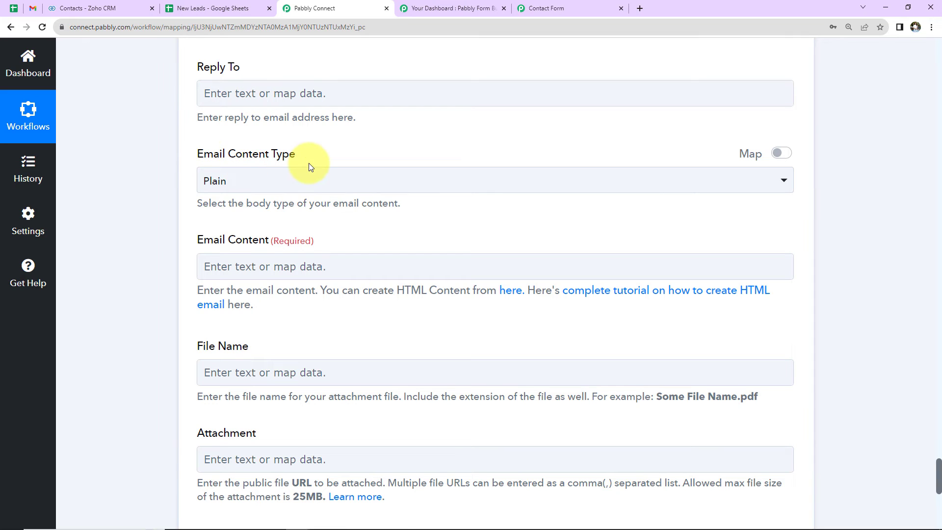
{"action": "left_click", "coordinate": [231, 185]}
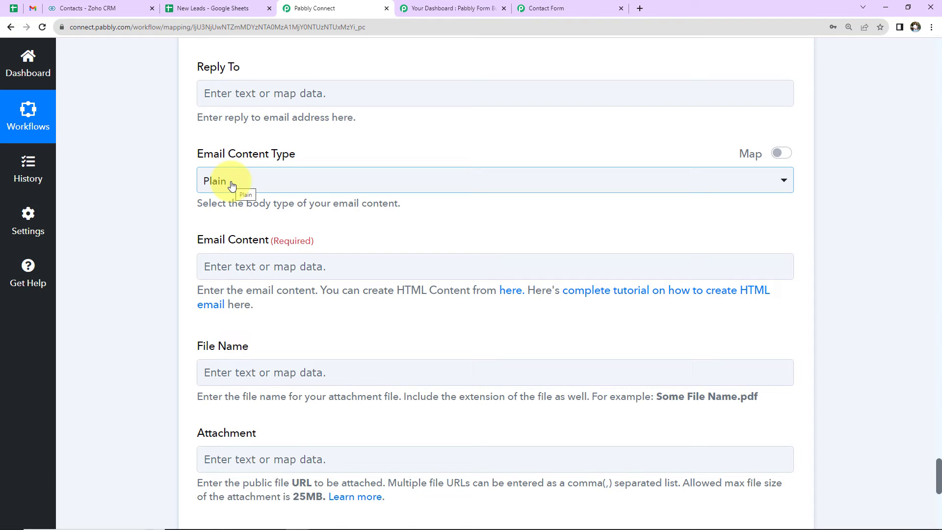
{"action": "scroll", "coordinate": [265, 238], "scroll_direction": "down", "scroll_amount": 2}
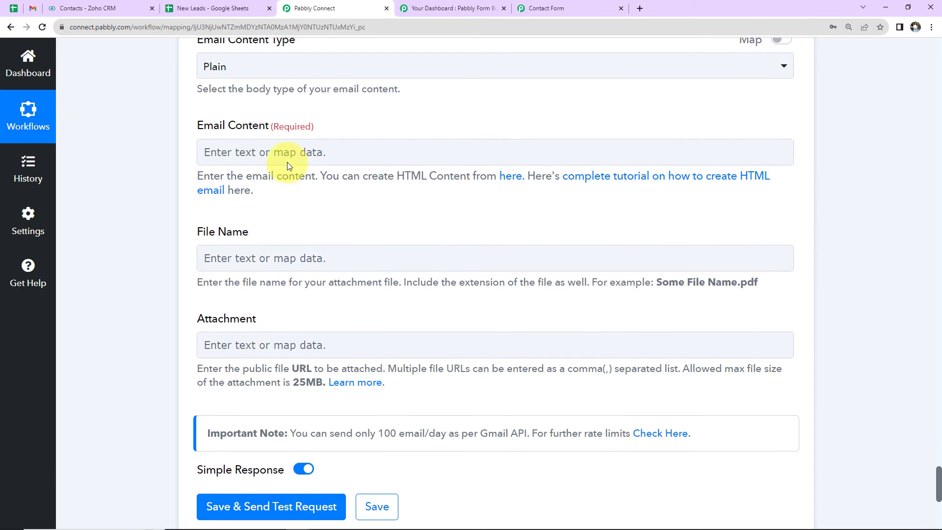
{"action": "left_click", "coordinate": [290, 156]}
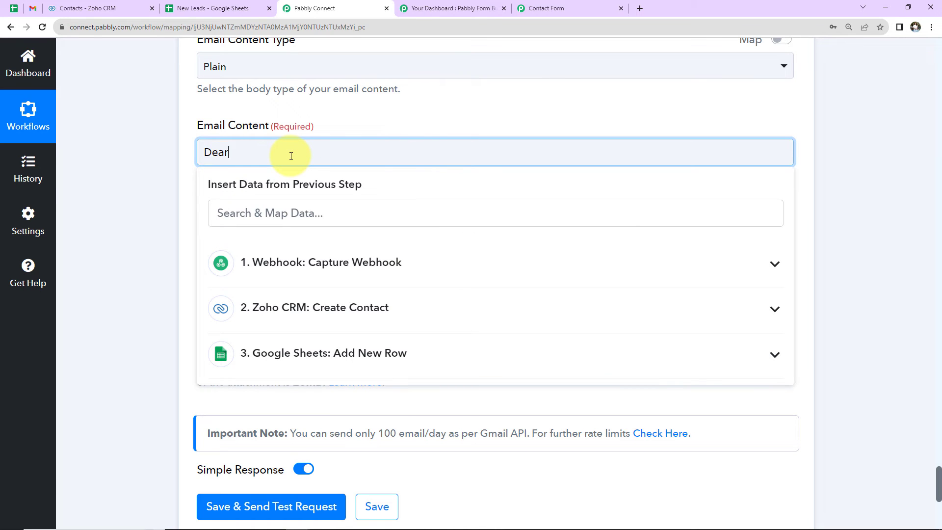
{"action": "left_click", "coordinate": [309, 262]}
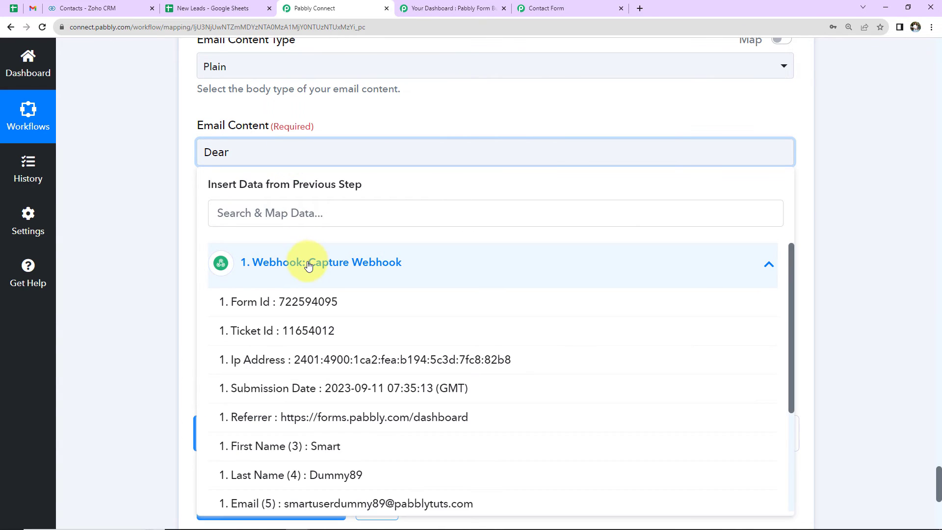
{"action": "left_click", "coordinate": [305, 446]}
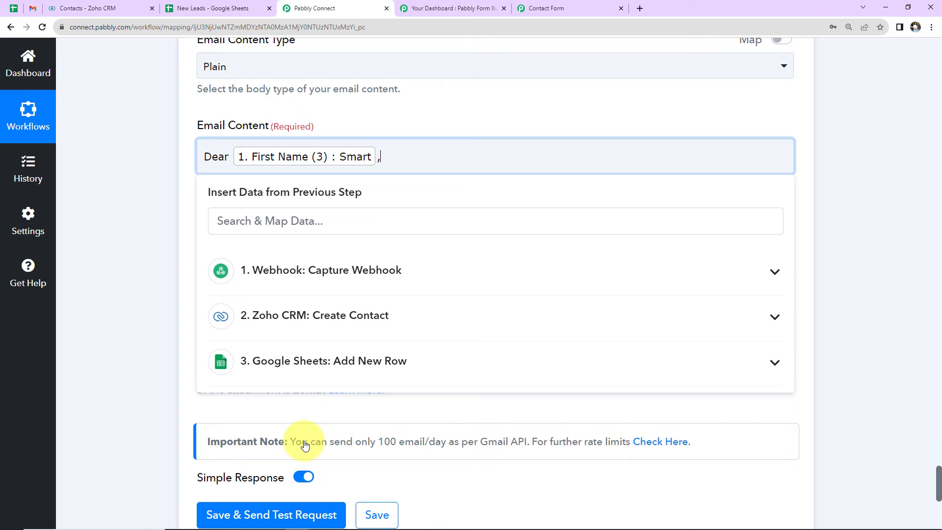
{"action": "type", "text": ","}
{"action": "key", "text": "Return"}
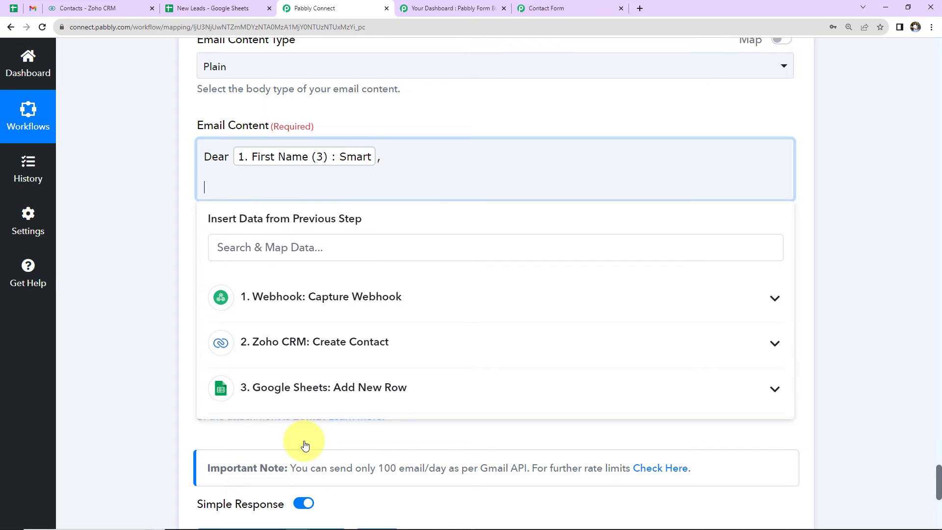
{"action": "type", "text": "You have successfully registered with Pabbly Connect. Enjoy the latest updates on integration and automation.  Regards Pabbly Connect"}
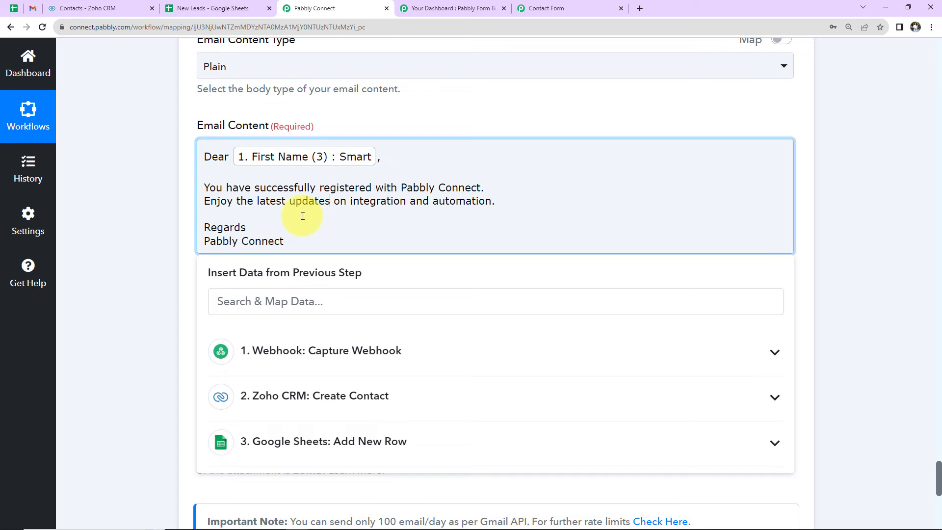
{"action": "left_click", "coordinate": [164, 244]}
Step: Save the Send Email action with a test request and open the received "Successful Registration!" message in Gmail
{"action": "scroll", "coordinate": [236, 232], "scroll_direction": "down", "scroll_amount": 2}
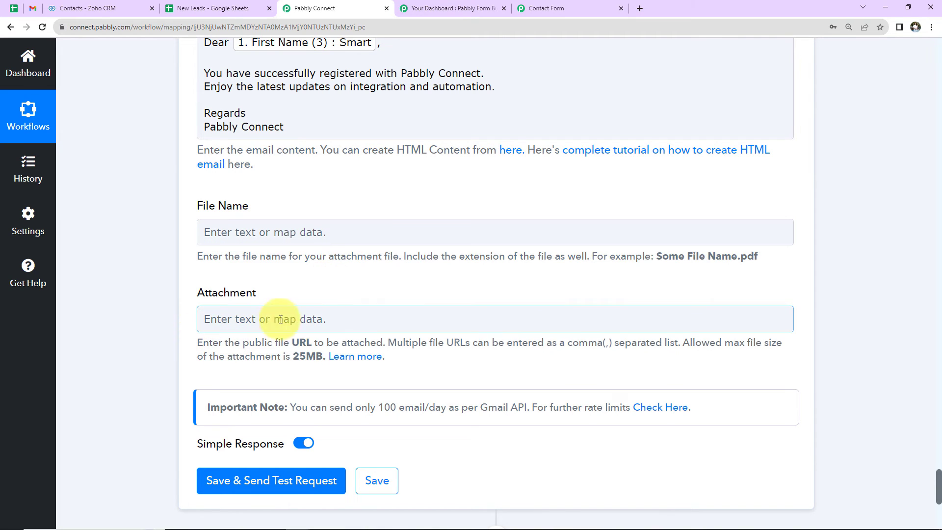
{"action": "scroll", "coordinate": [348, 317], "scroll_direction": "down", "scroll_amount": 3}
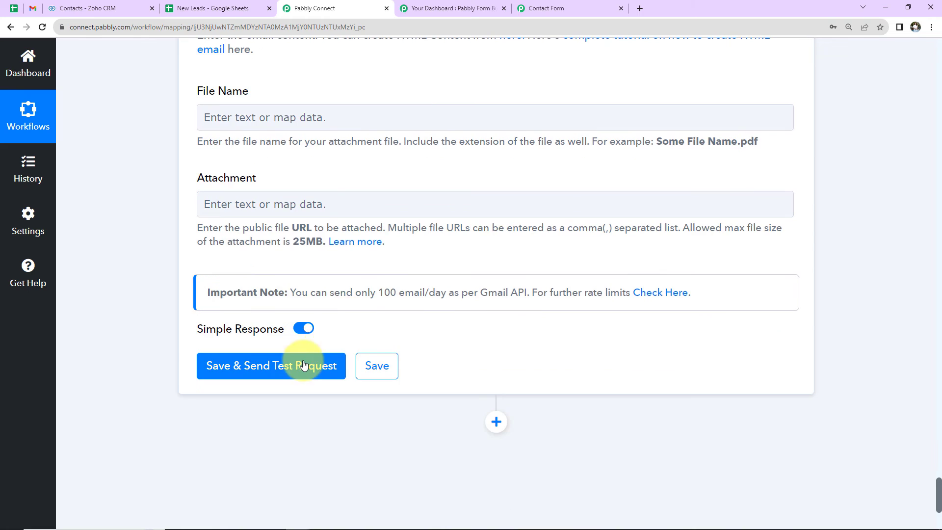
{"action": "left_click", "coordinate": [304, 364]}
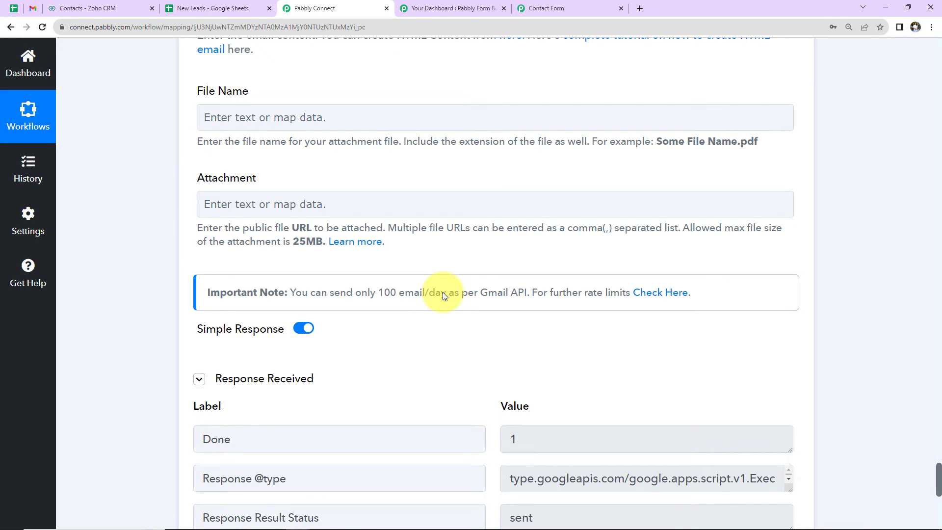
{"action": "left_click", "coordinate": [32, 8]}
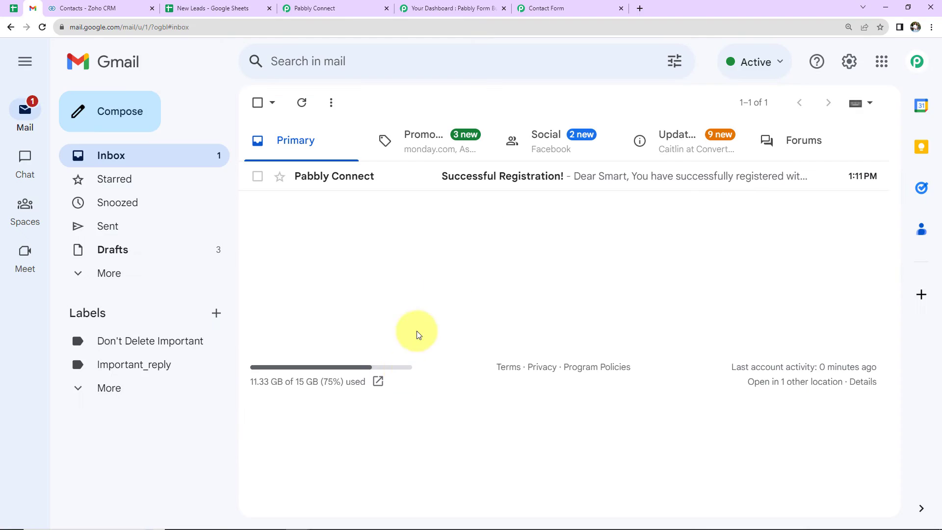
{"action": "left_click", "coordinate": [498, 175]}
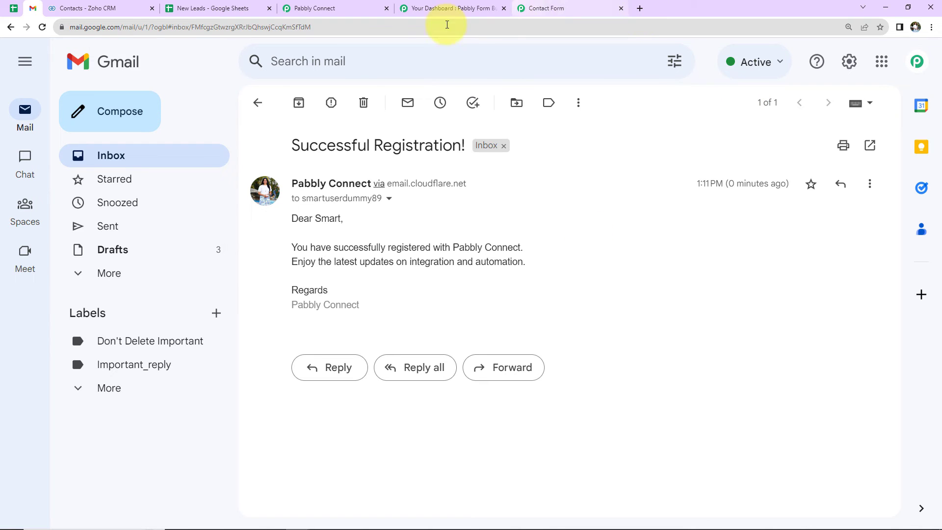
Step: Switch to Pabbly Form Builder, open the Contact Form's live registration page and autofill it with a saved dummy contact's details
{"action": "left_click", "coordinate": [417, 6]}
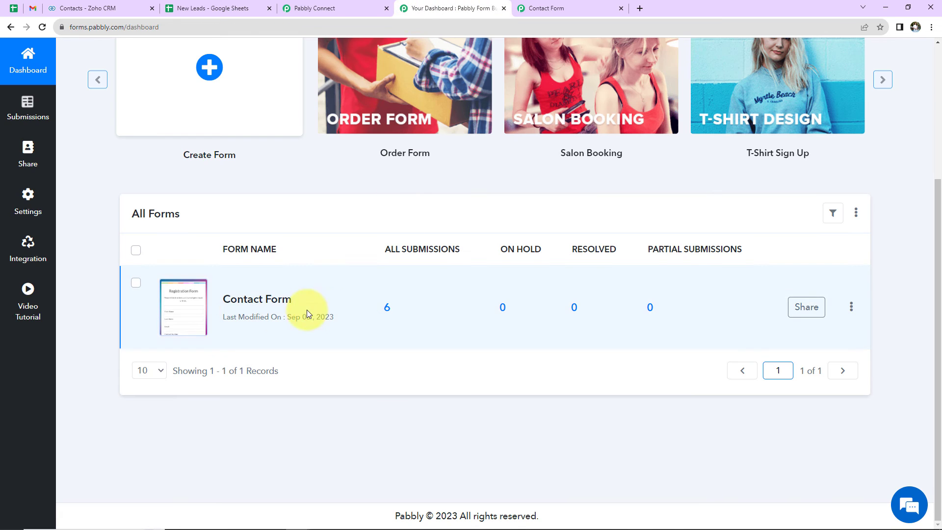
{"action": "left_click", "coordinate": [183, 304]}
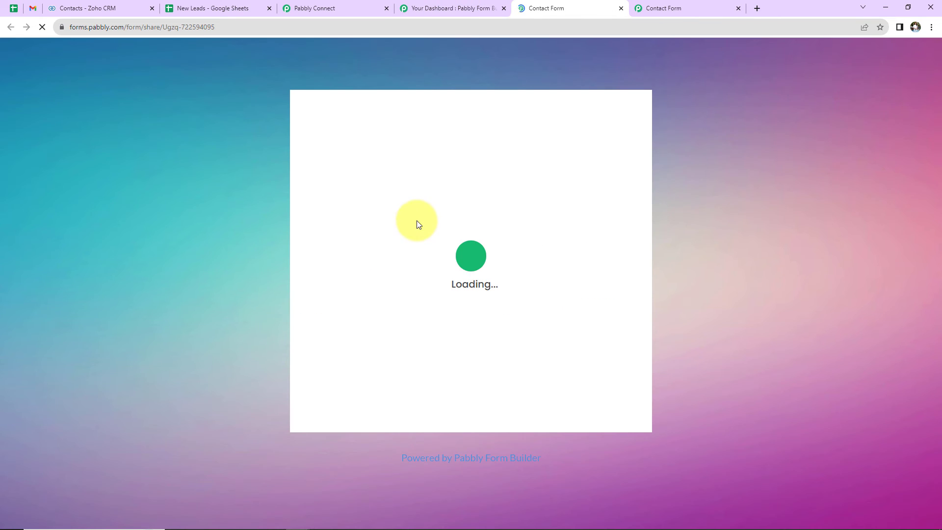
{"action": "left_click", "coordinate": [377, 238]}
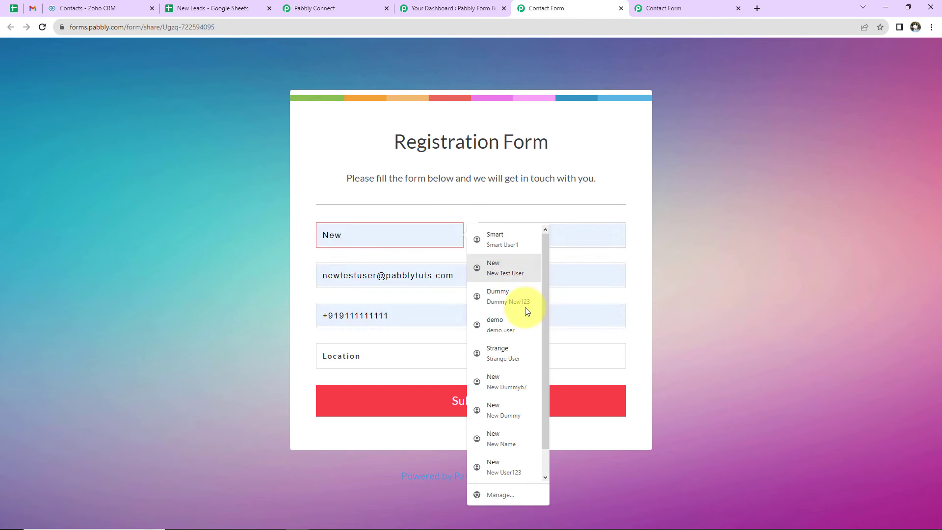
{"action": "left_click", "coordinate": [515, 349]}
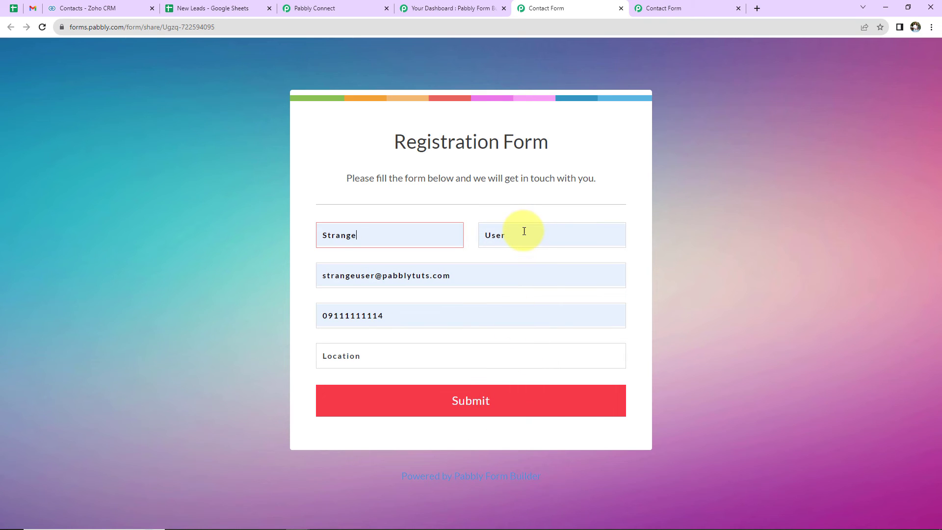
Step: Add 567 before the @ in the email address and replace the phone number's leading zero with country code 91
{"action": "left_click", "coordinate": [373, 277]}
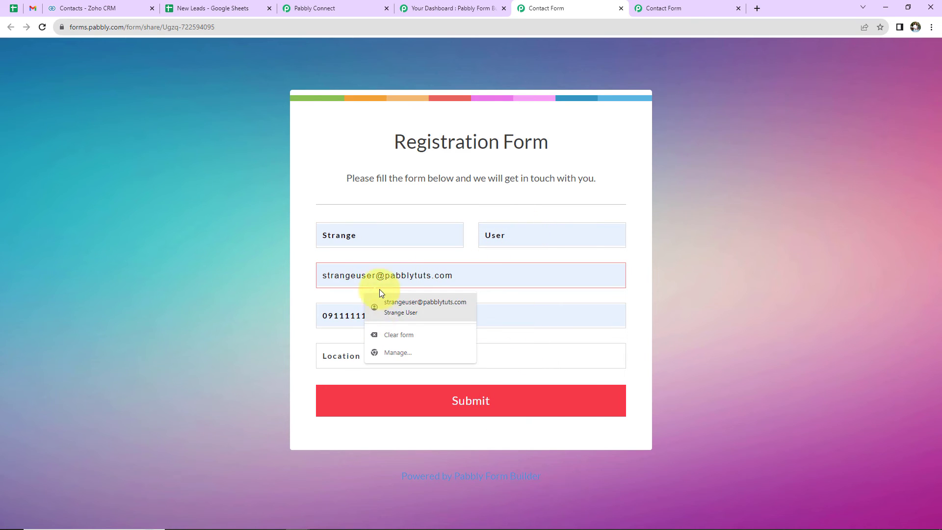
{"action": "left_click", "coordinate": [379, 275]}
{"action": "type", "text": "567"}
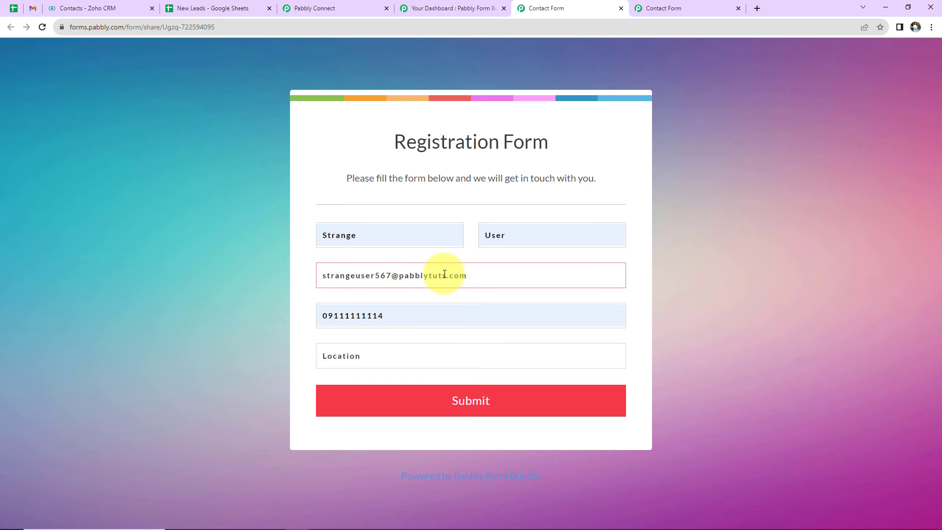
{"action": "left_click", "coordinate": [328, 316]}
{"action": "key", "text": "BackSpace"}
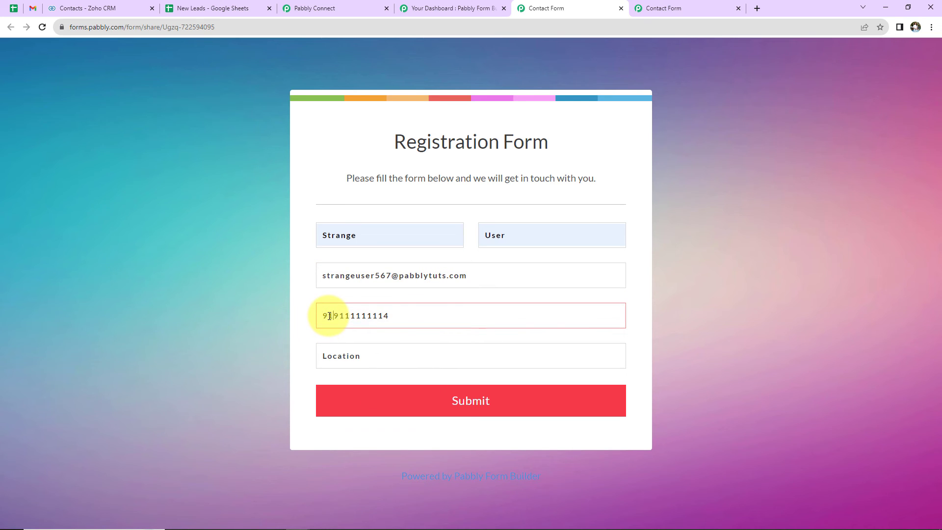
Step: Set the location to "Random City" and submit the registration form
{"action": "left_click", "coordinate": [353, 357]}
{"action": "left_click", "coordinate": [386, 387]}
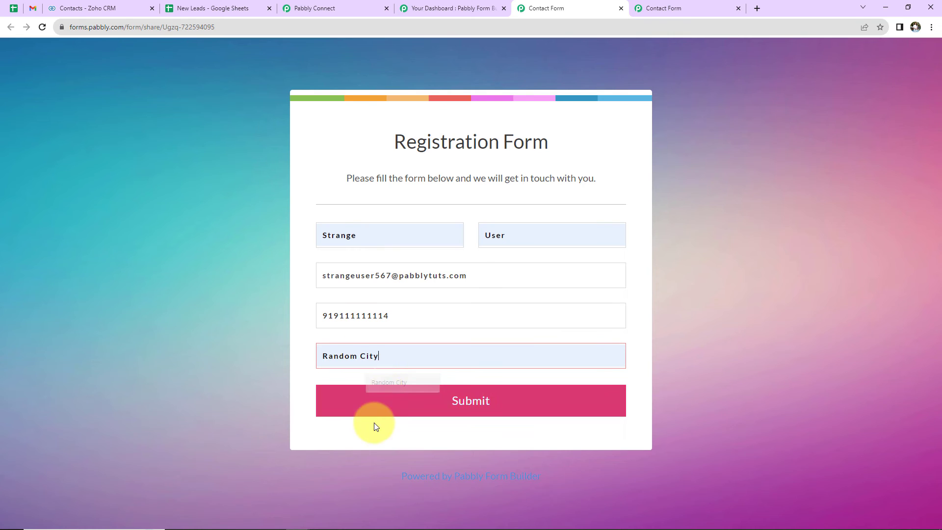
{"action": "left_click", "coordinate": [389, 408]}
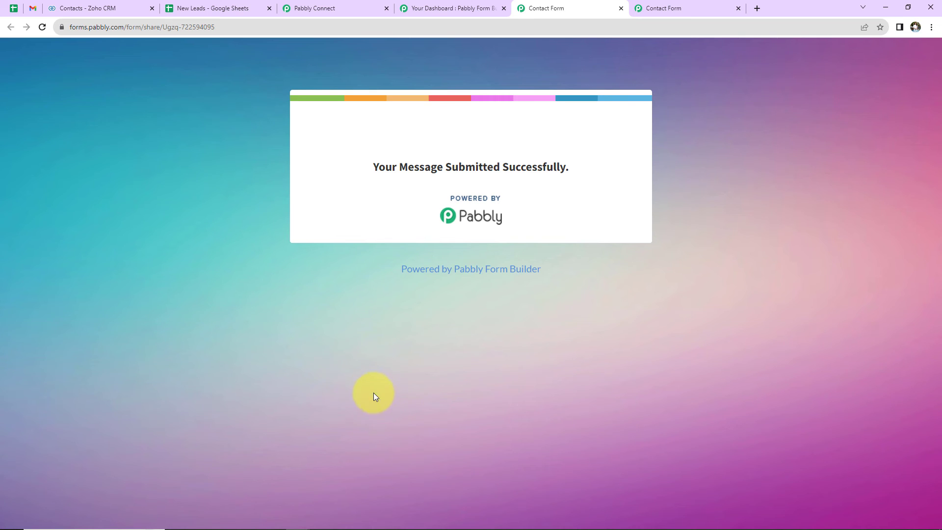
Step: Reload the Zoho CRM contacts list and check it and the New Leads spreadsheet for the submitted test contact
{"action": "left_click", "coordinate": [99, 8]}
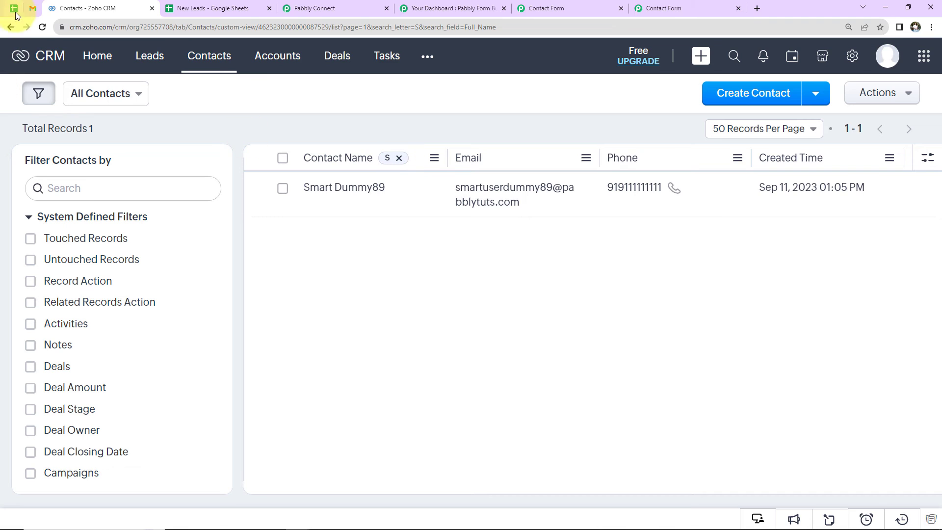
{"action": "left_click", "coordinate": [41, 27]}
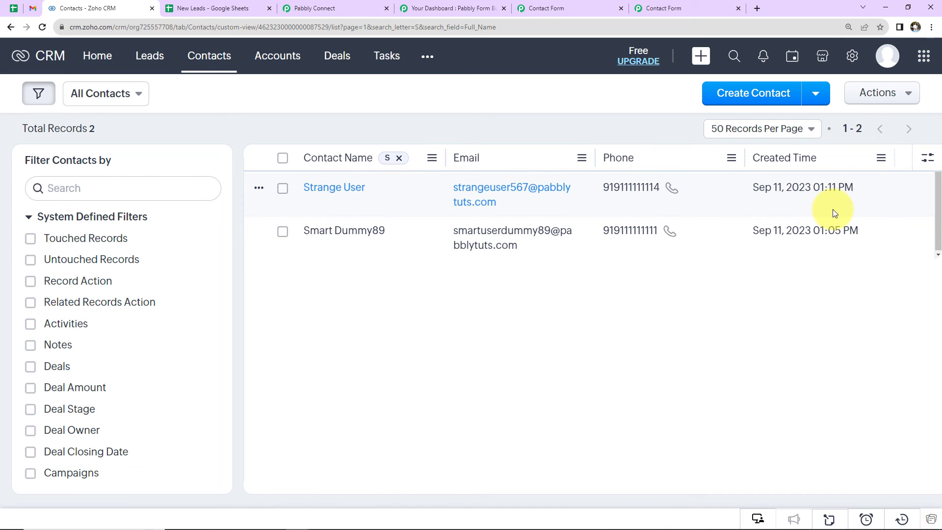
{"action": "left_click", "coordinate": [240, 8]}
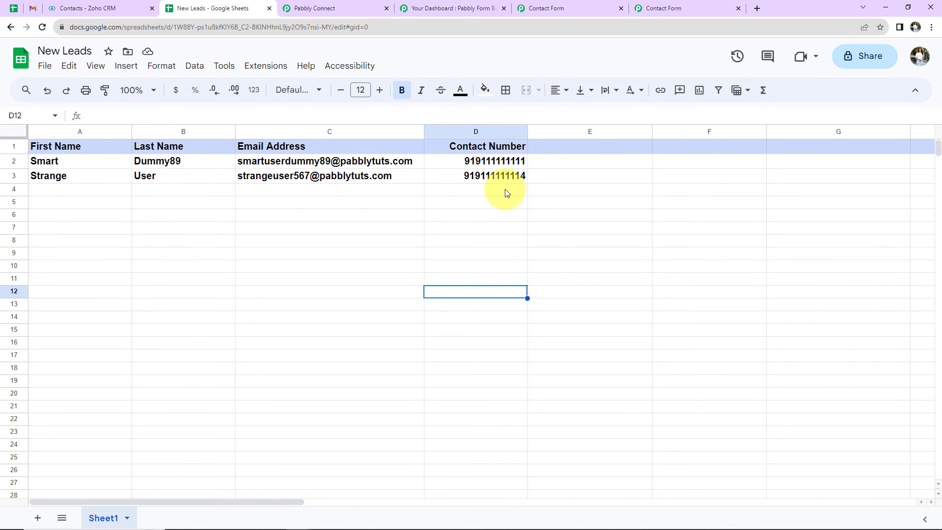
Step: Switch to Gmail, open the "Successful Registration!" conversation in the inbox and expand the newest message's trimmed content
{"action": "left_click", "coordinate": [33, 8]}
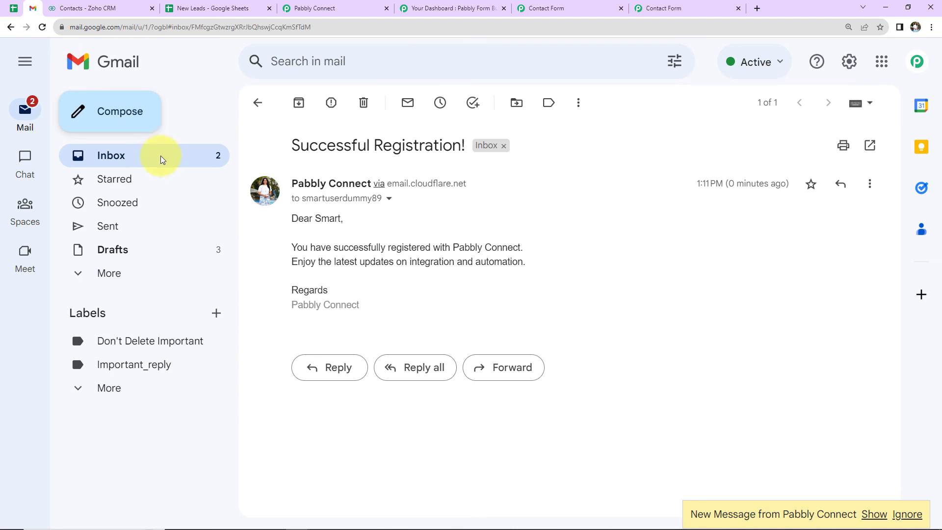
{"action": "left_click", "coordinate": [133, 160]}
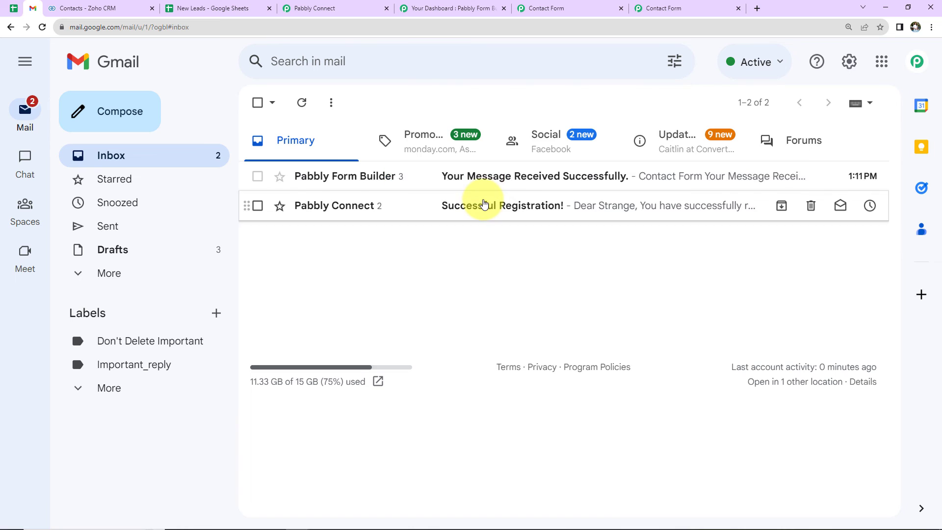
{"action": "left_click", "coordinate": [484, 204]}
{"action": "left_click", "coordinate": [300, 297]}
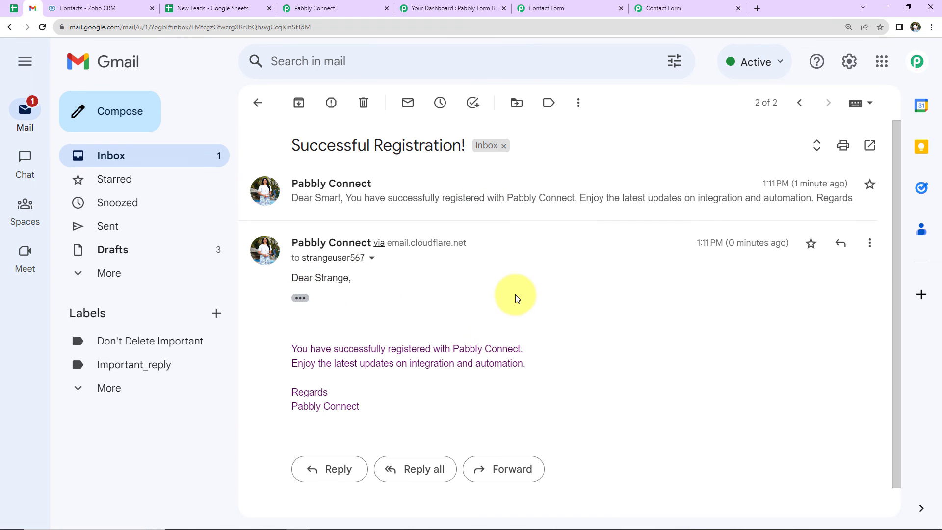
{"action": "scroll", "coordinate": [491, 296], "scroll_direction": "down", "scroll_amount": 1}
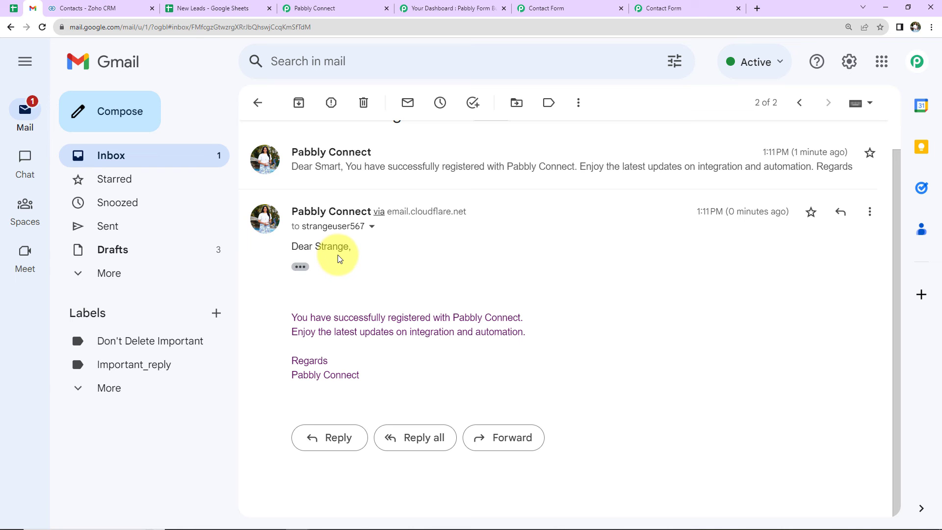
Step: Switch to Pabbly Connect and collapse the workflow's Webhook, Zoho CRM, Google Sheets and Gmail steps
{"action": "left_click", "coordinate": [349, 8]}
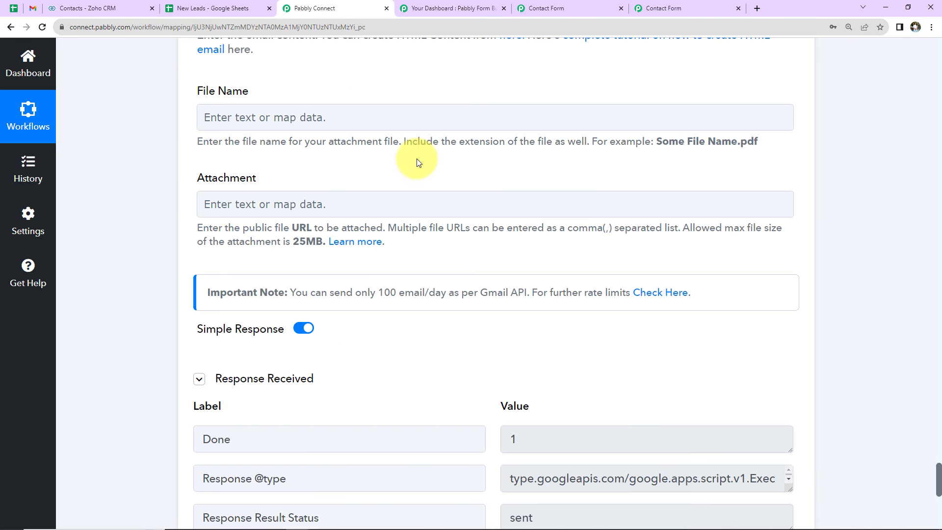
{"action": "scroll", "coordinate": [455, 269], "scroll_direction": "up", "scroll_amount": 10}
{"action": "scroll", "coordinate": [456, 270], "scroll_direction": "up", "scroll_amount": 20}
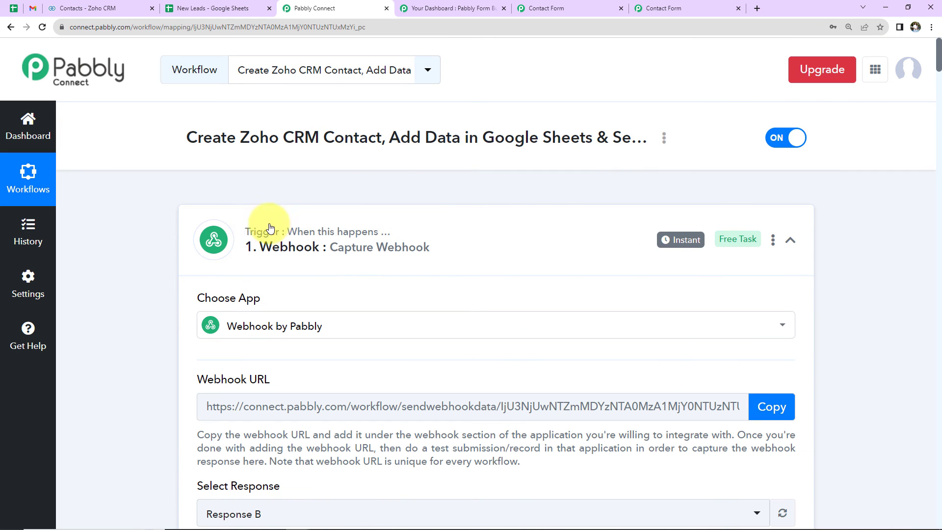
{"action": "mouse_move", "coordinate": [265, 248]}
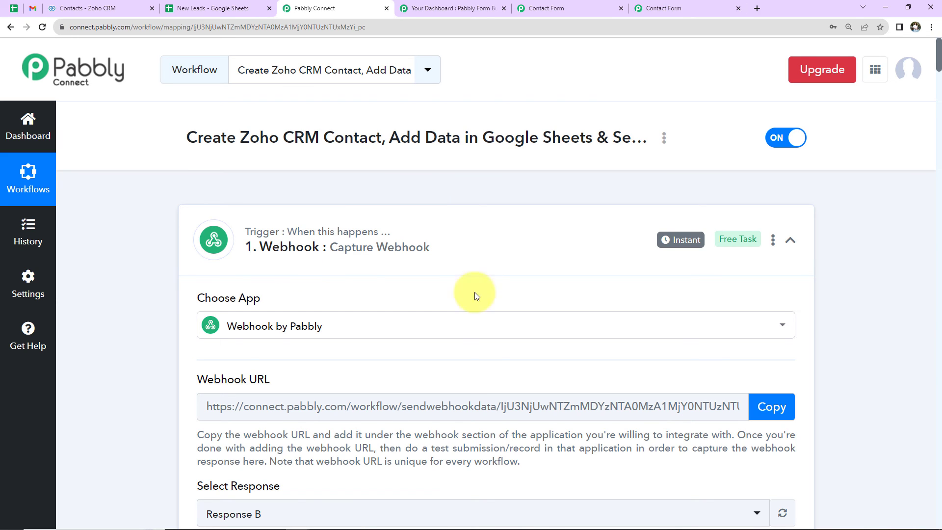
{"action": "left_click", "coordinate": [789, 240]}
{"action": "scroll", "coordinate": [597, 299], "scroll_direction": "down", "scroll_amount": 2}
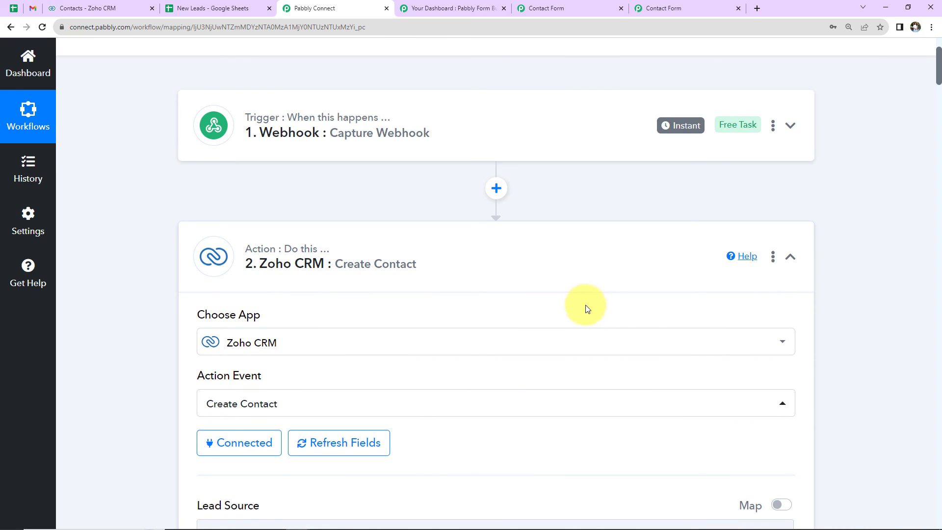
{"action": "left_click", "coordinate": [795, 258]}
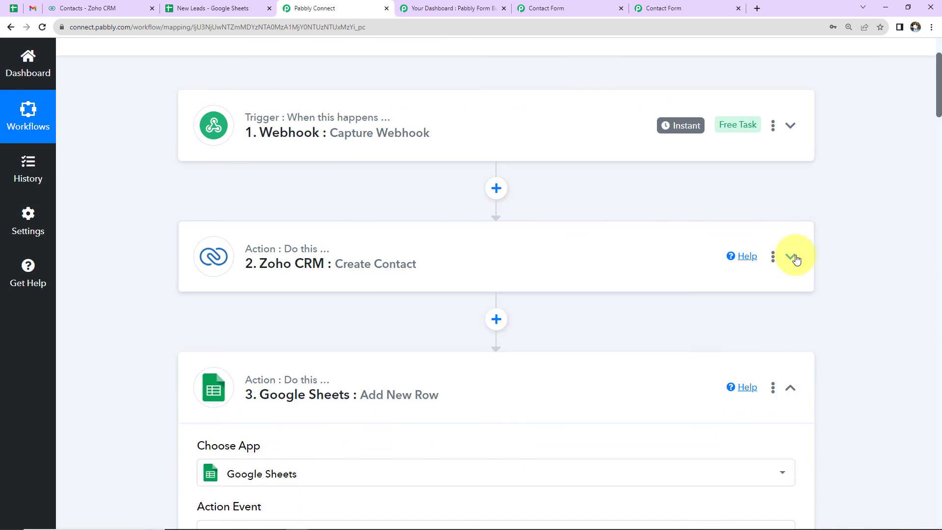
{"action": "scroll", "coordinate": [823, 305], "scroll_direction": "down", "scroll_amount": 2}
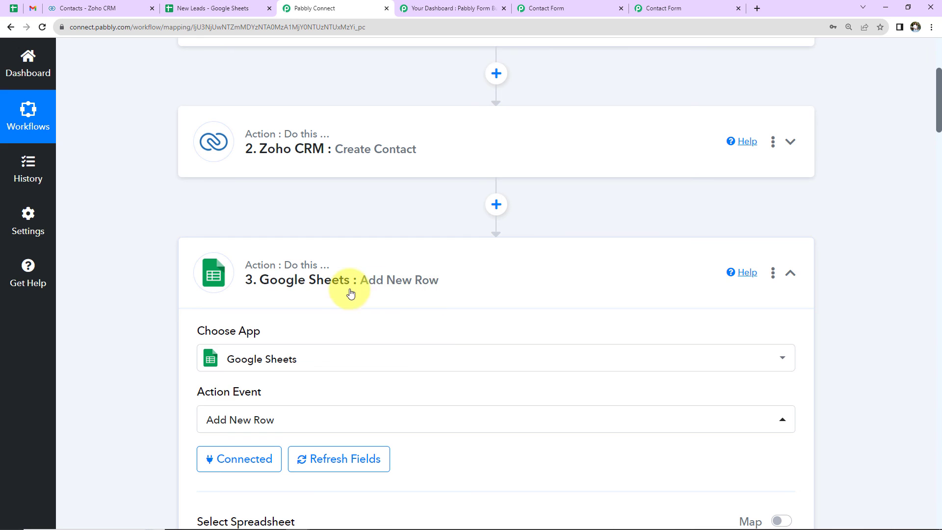
{"action": "left_click", "coordinate": [790, 272]}
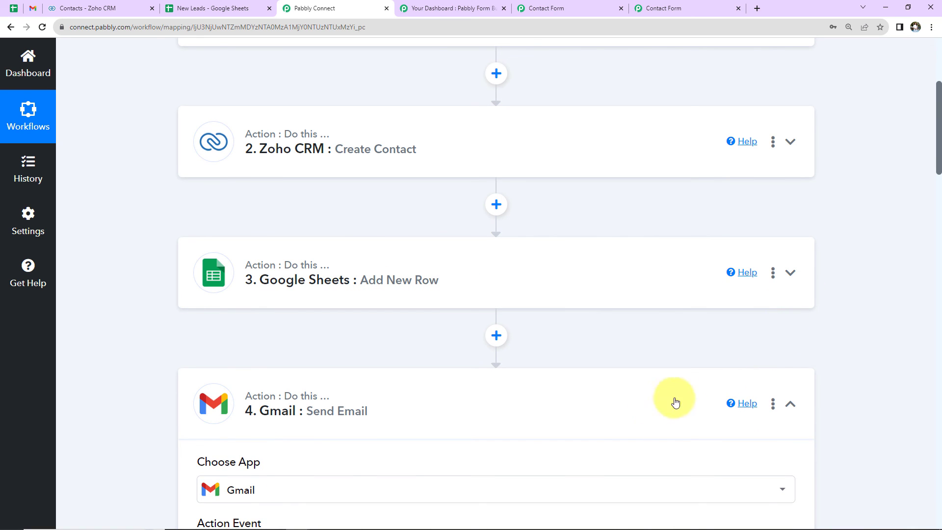
{"action": "left_click", "coordinate": [789, 406]}
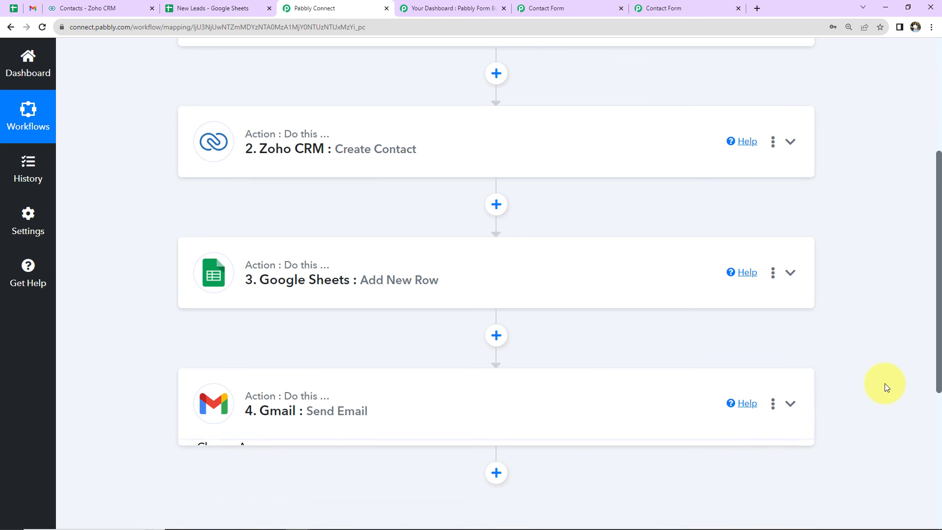